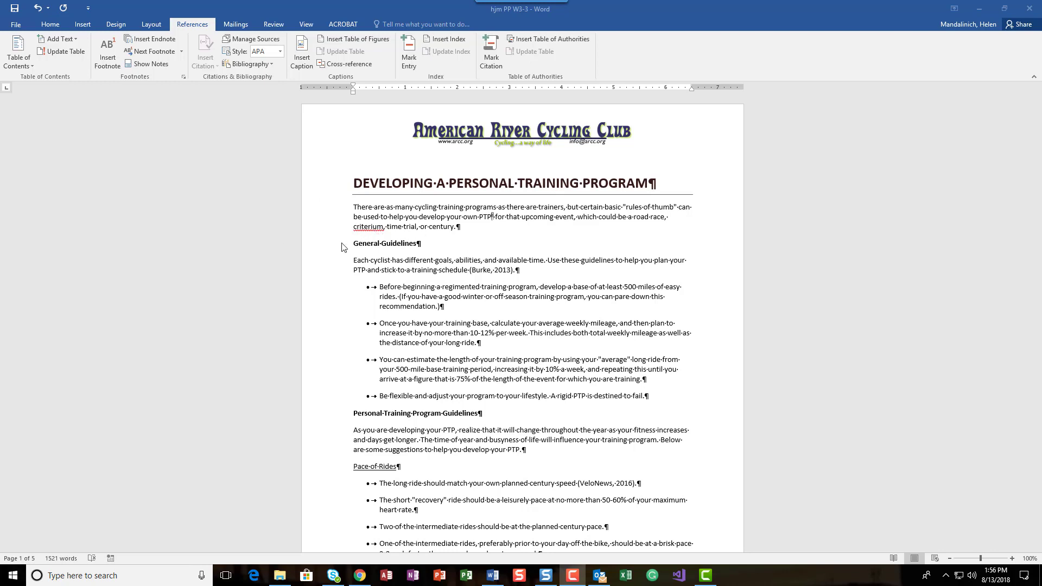
Apply Heading 1 to General Guidelines, Personal Training Program Guidelines and More about Long Rides.
left_click(323, 247)
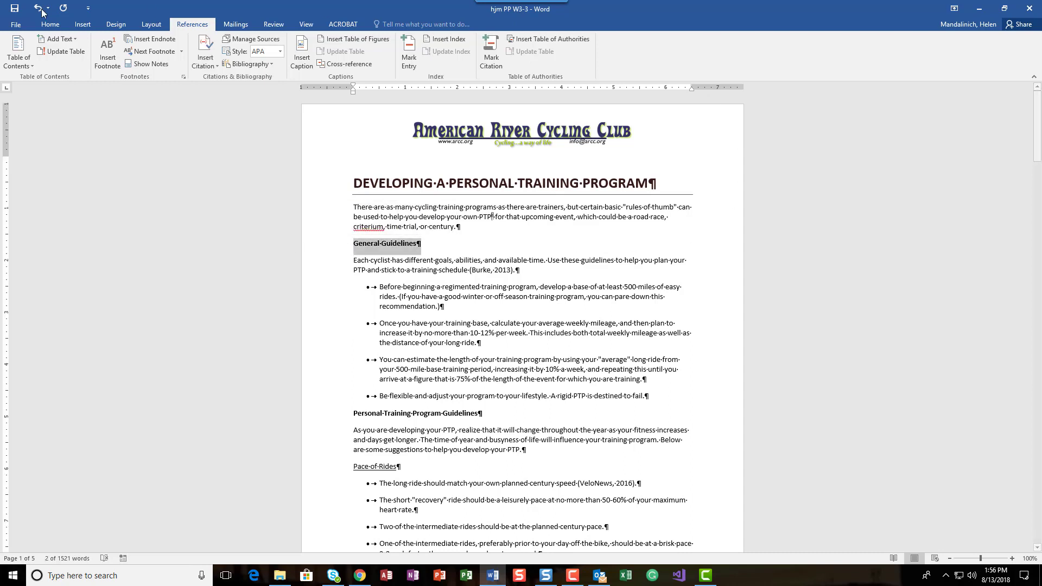
left_click(50, 25)
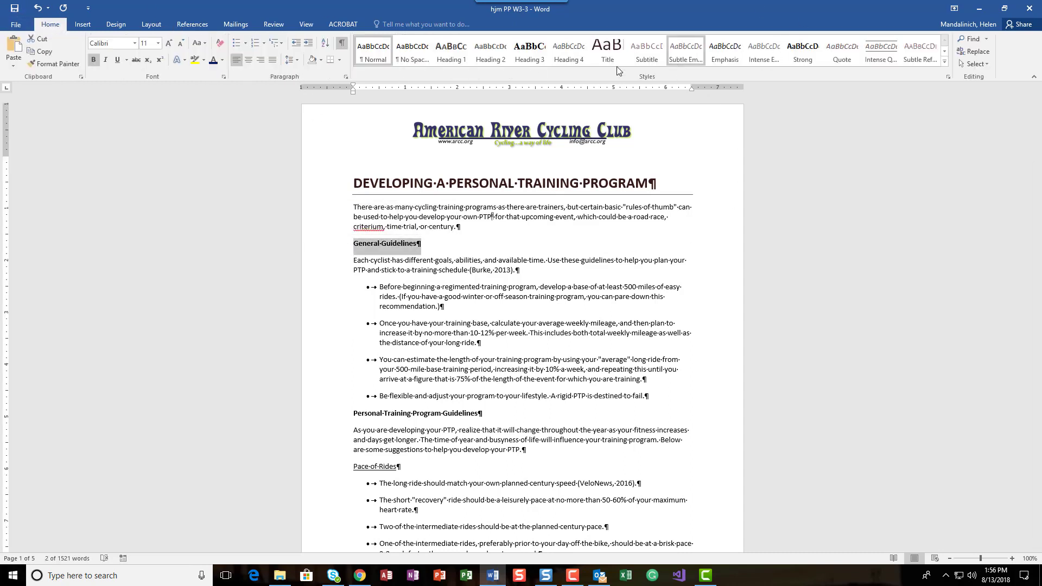
left_click(446, 57)
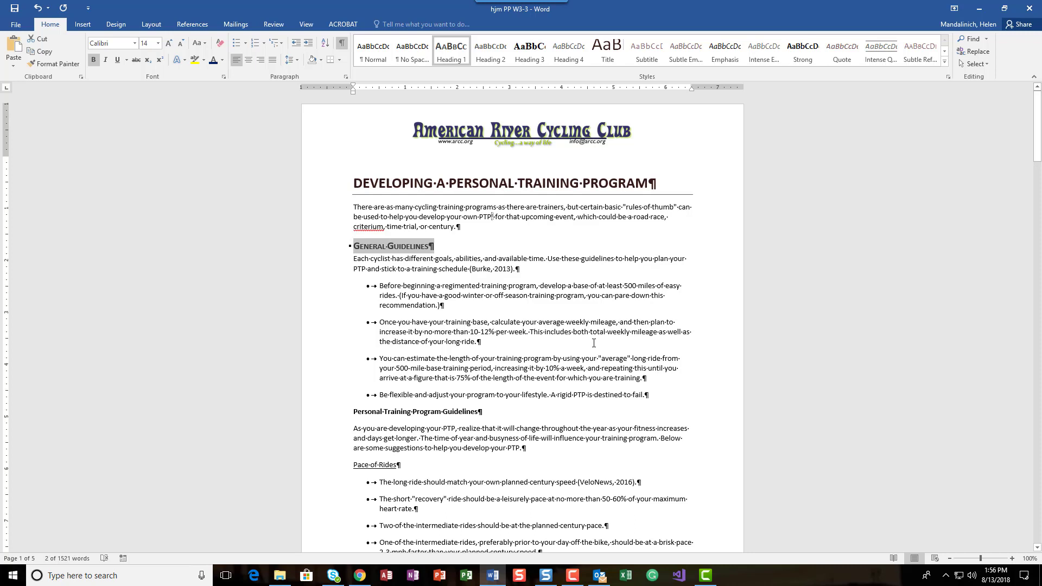
left_click(319, 415)
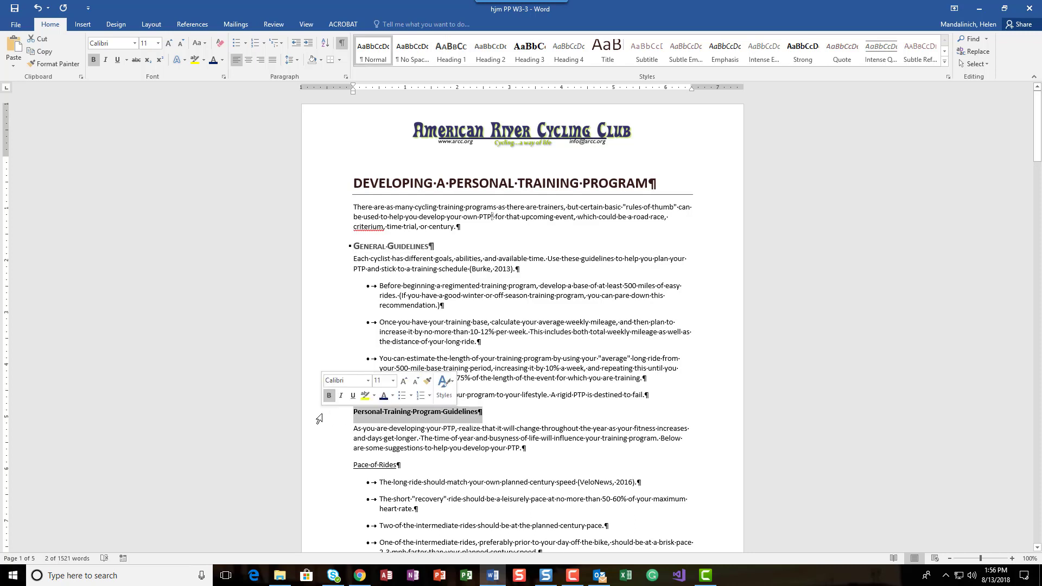
left_click(462, 51)
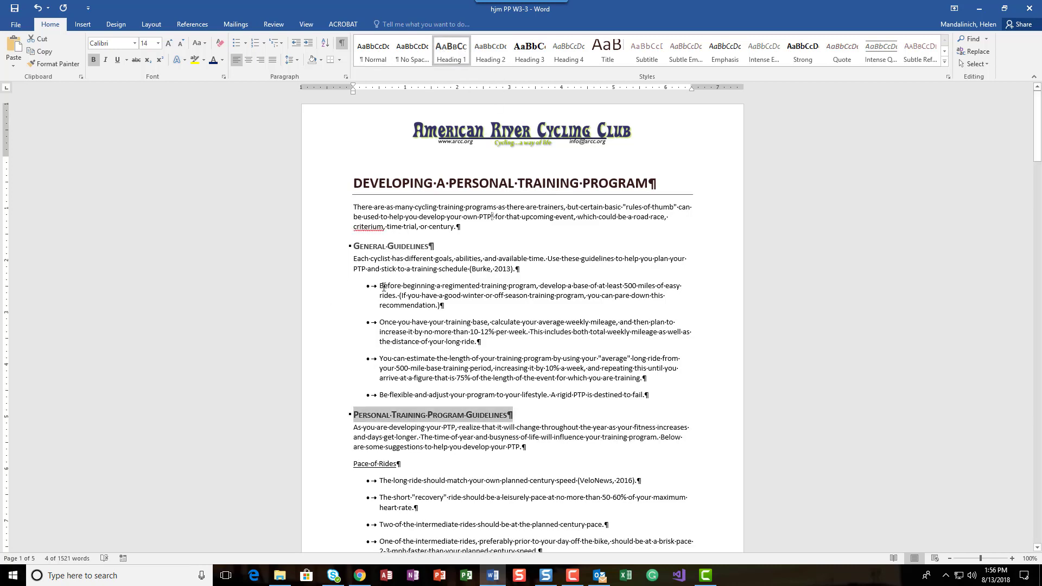
scroll(490, 254, "down", 8)
scroll(490, 254, "down", 15)
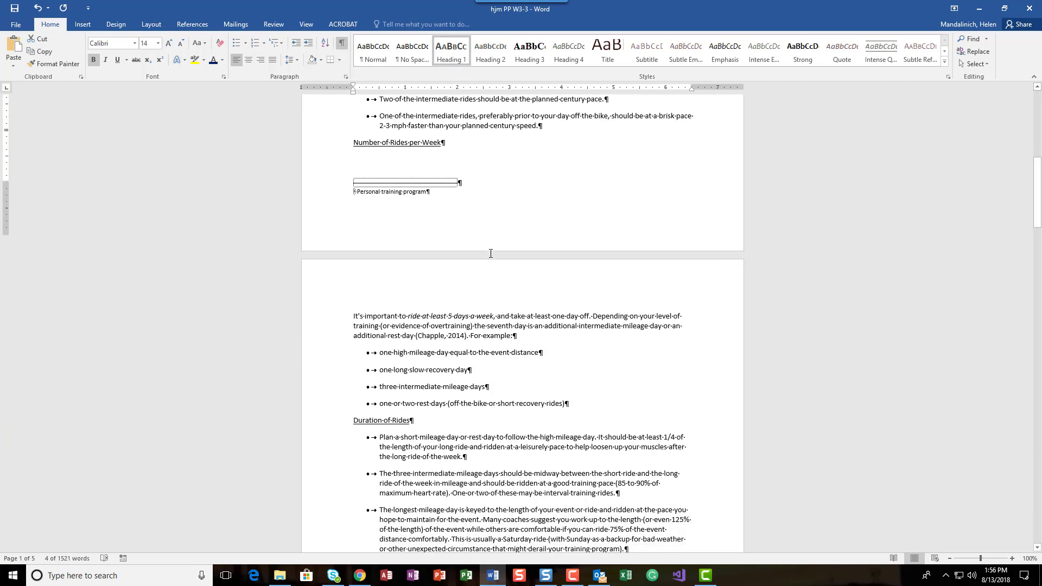
left_click(320, 293)
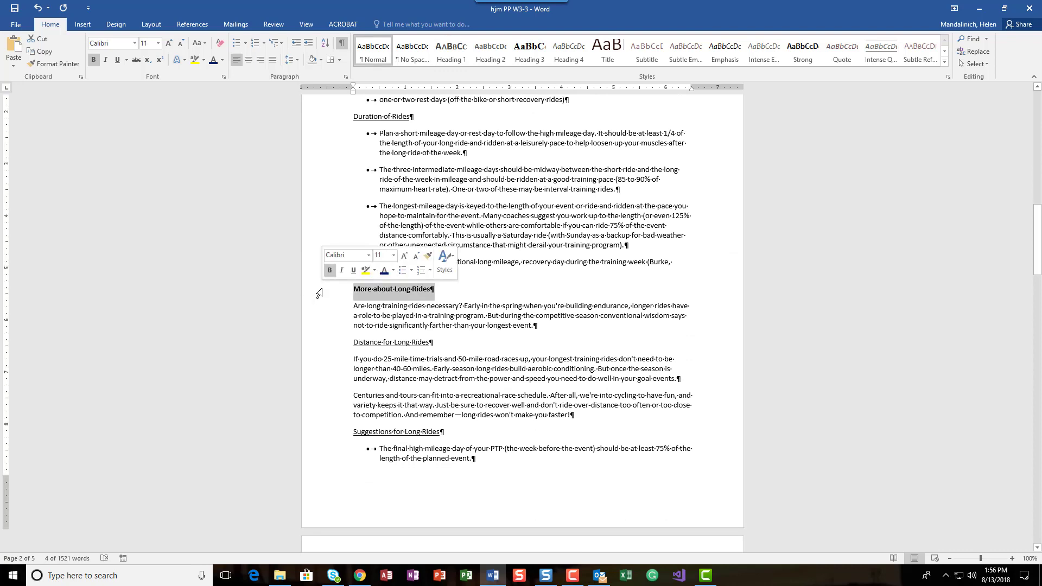
left_click(451, 52)
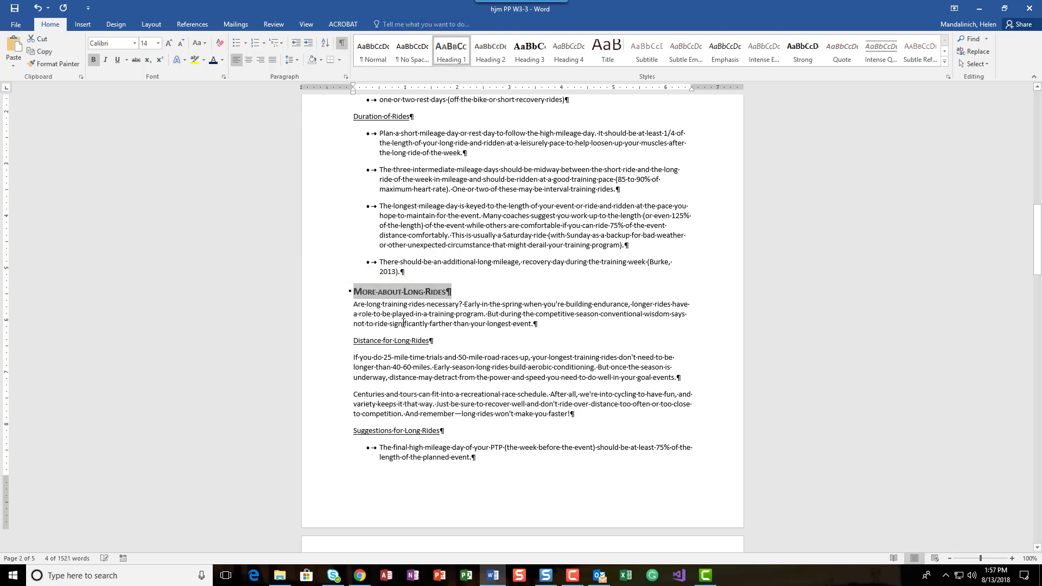
Apply Heading 1 to Training Intensity and Heart Rate and Using a Training Log, then return to the top.
scroll(403, 323, "down", 11)
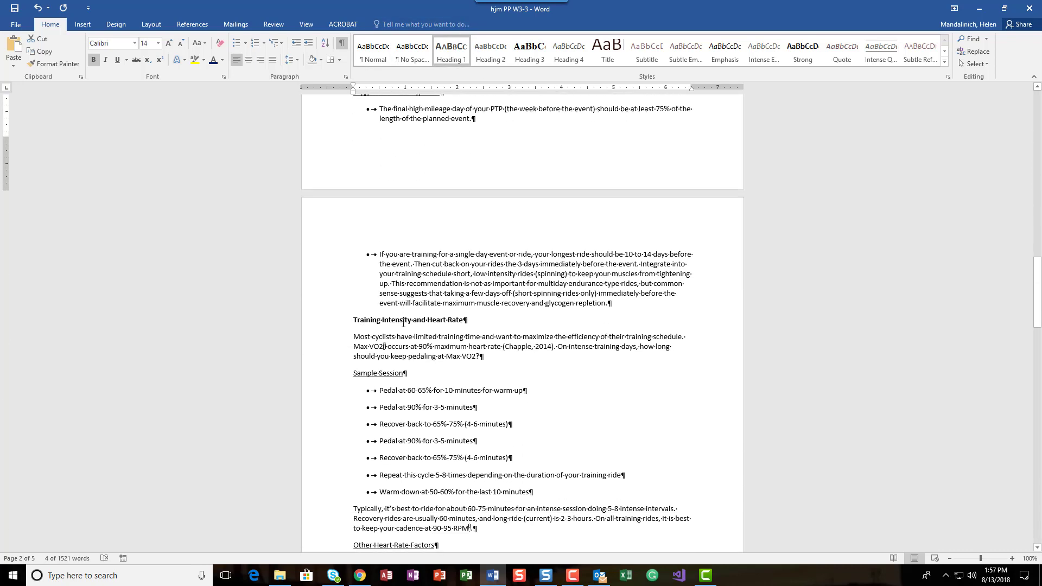
left_click(320, 320)
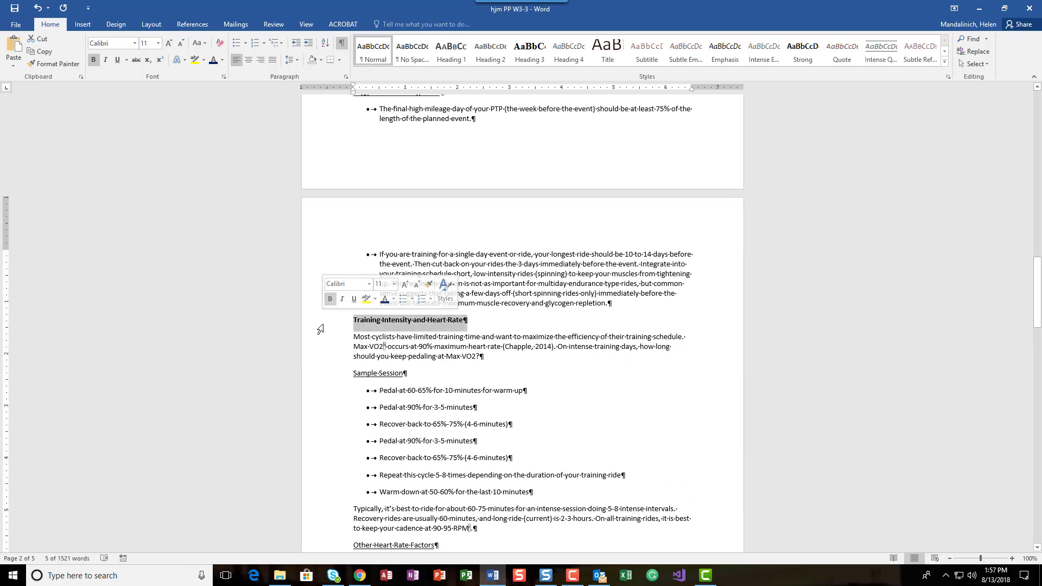
left_click(440, 61)
scroll(351, 326, "down", 11)
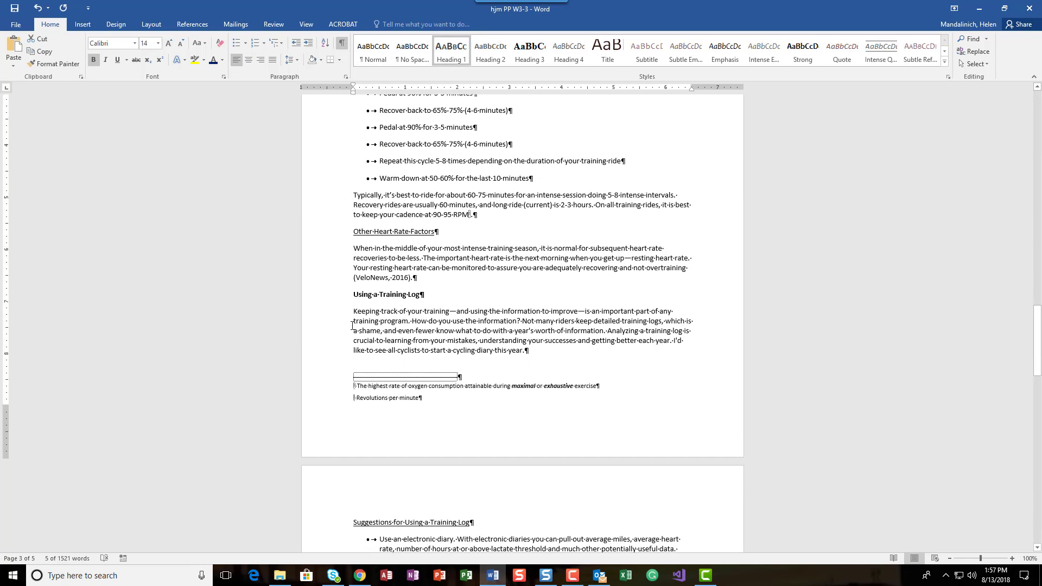
left_click(313, 297)
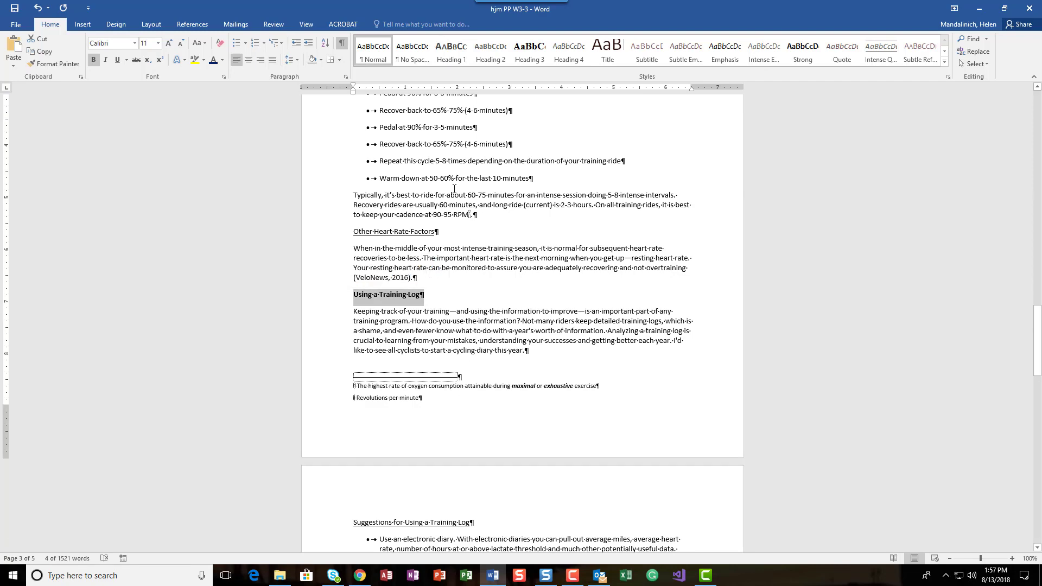
left_click(451, 51)
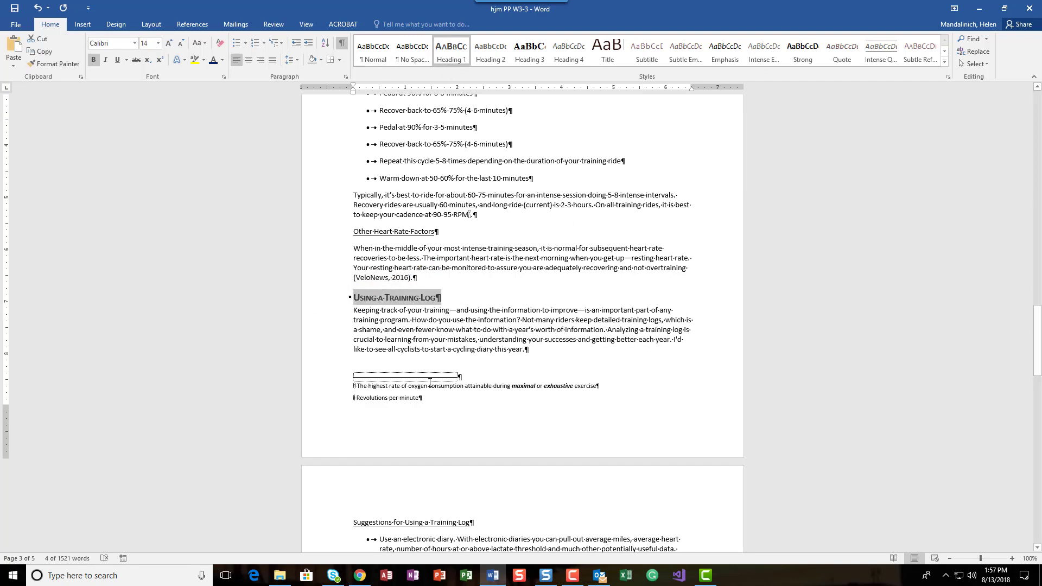
scroll(433, 393, "down", 6)
scroll(432, 393, "down", 13)
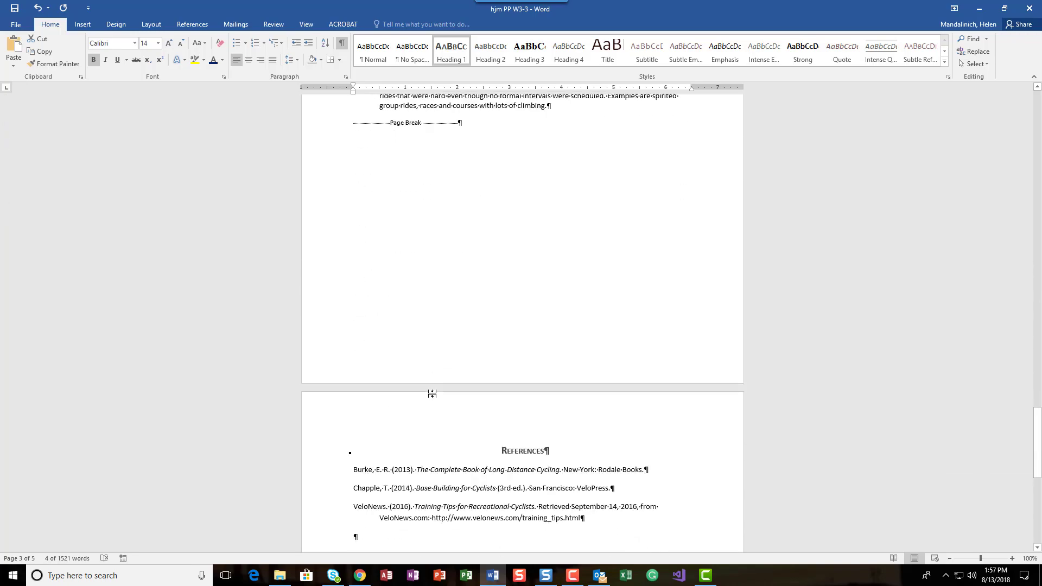
scroll(434, 392, "up", 19)
key("ctrl+Home")
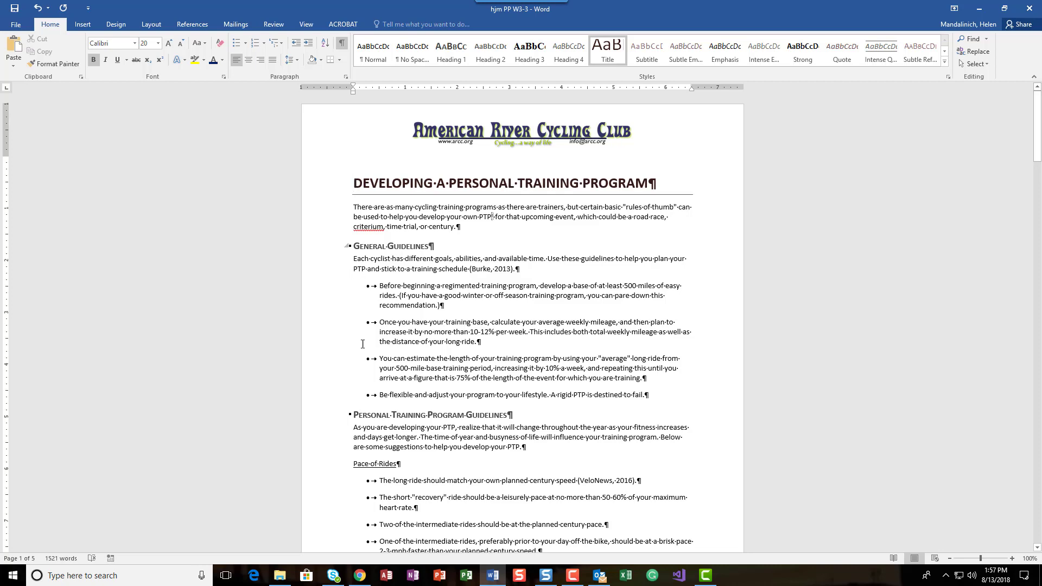
Apply Heading 2 to Pace of Rides, Number of Rides per Week and Duration of Rides.
scroll(362, 350, "down", 2)
scroll(362, 350, "down", 3)
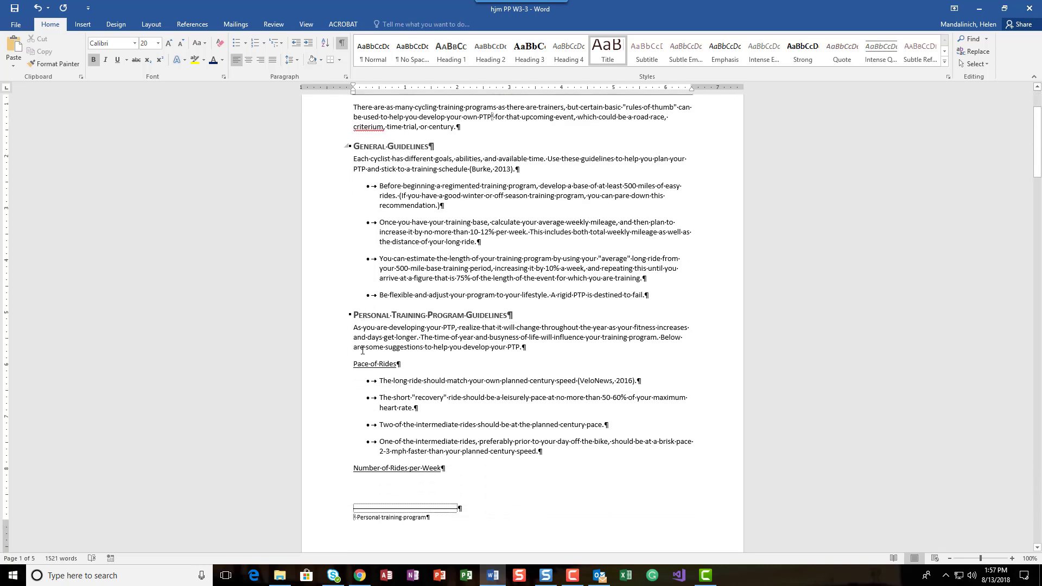
left_click(326, 333)
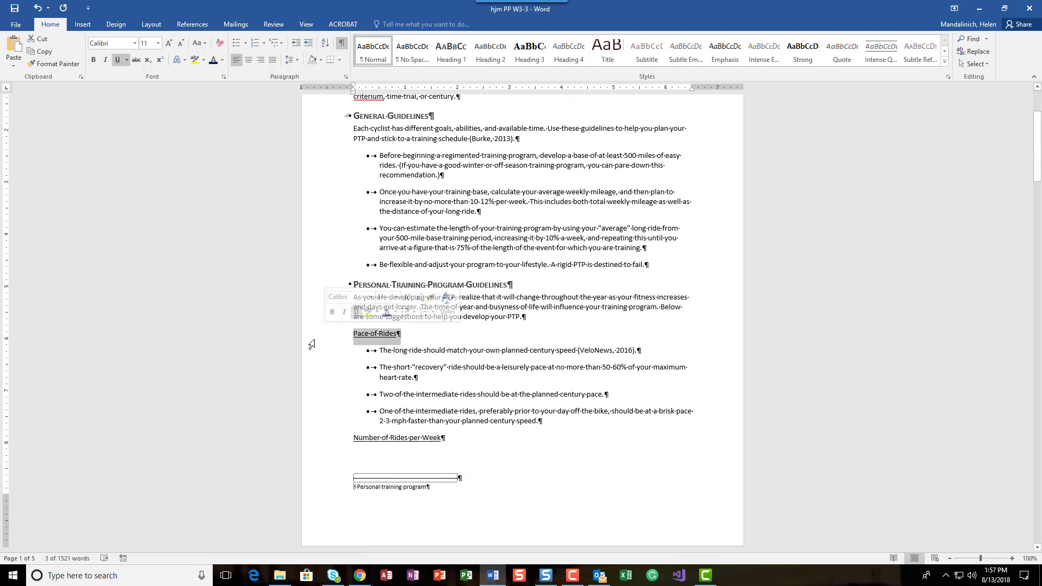
left_click(492, 53)
scroll(332, 298, "down", 5)
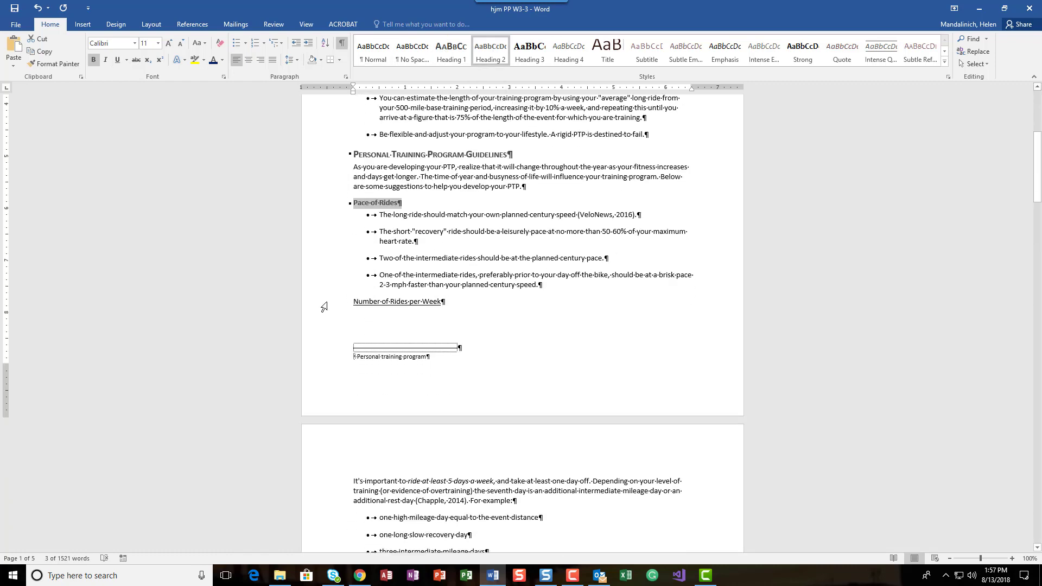
left_click(327, 302)
left_click(490, 52)
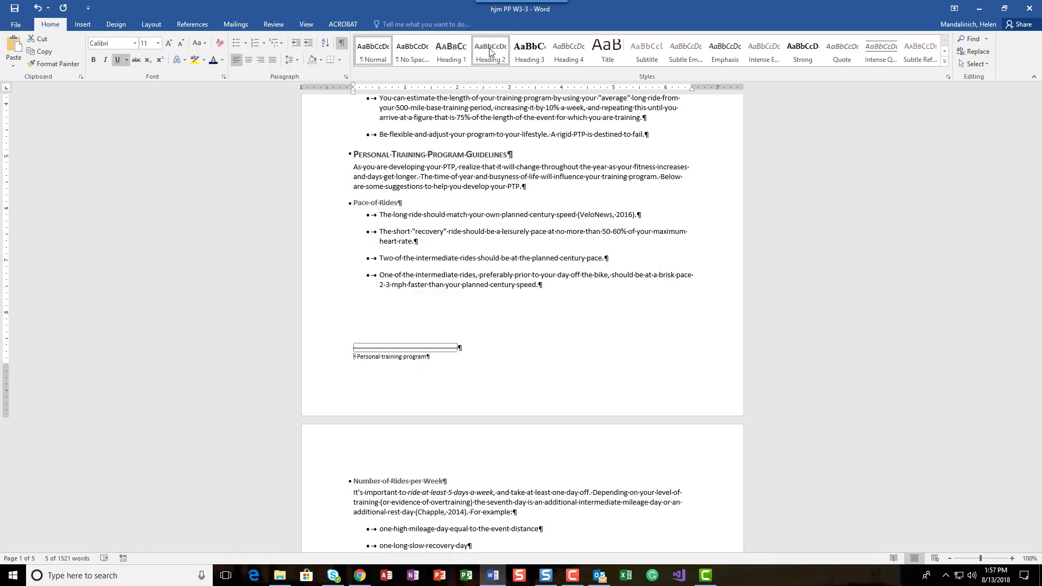
scroll(347, 287, "down", 5)
scroll(347, 287, "down", 6)
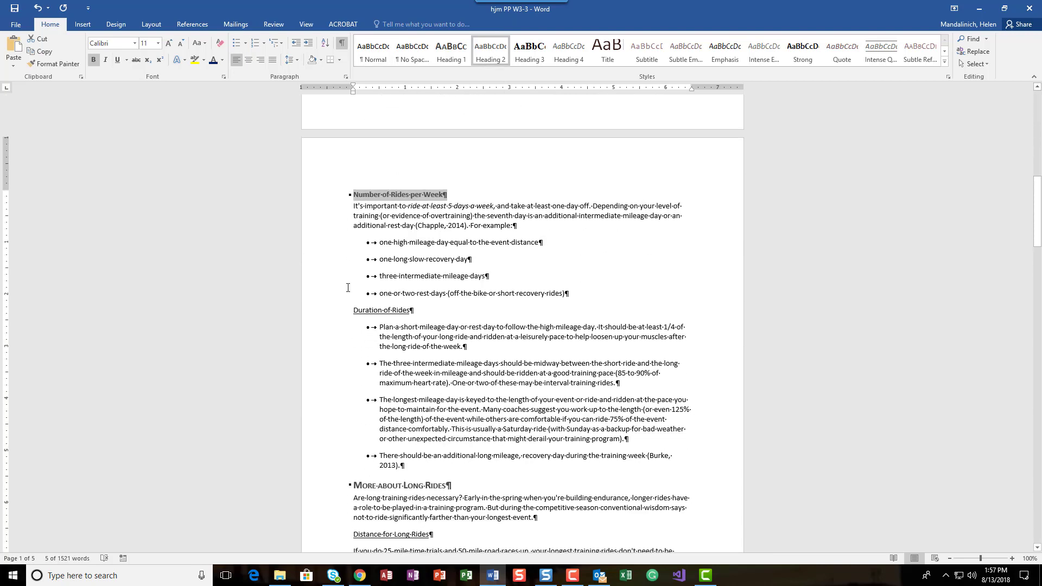
left_click(324, 237)
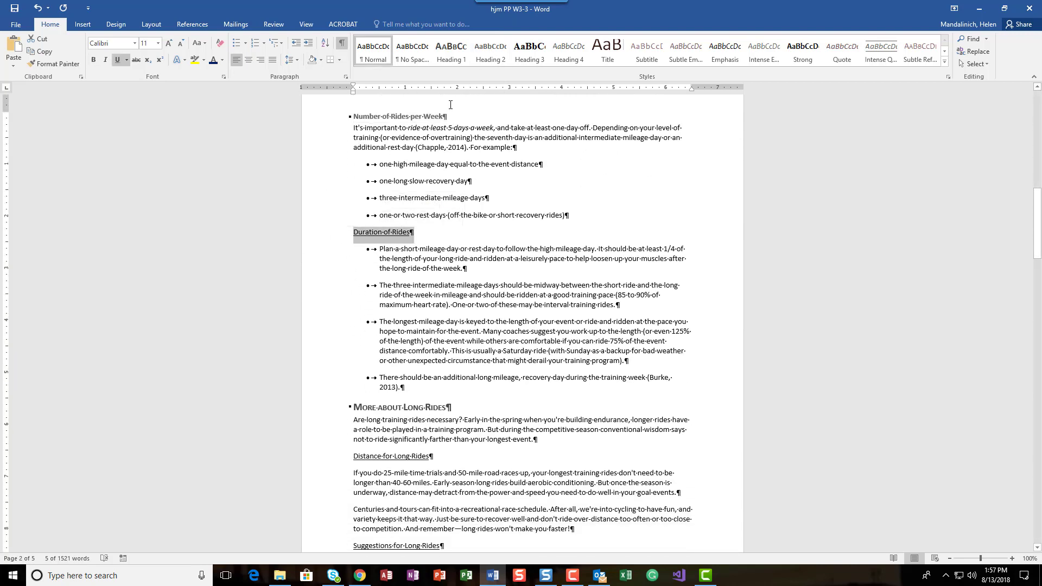
left_click(490, 51)
Apply Heading 2 to Distance for Long Rides, Suggestions for Long Rides, Sample Session and Other Heart Rate Factors.
scroll(315, 340, "down", 5)
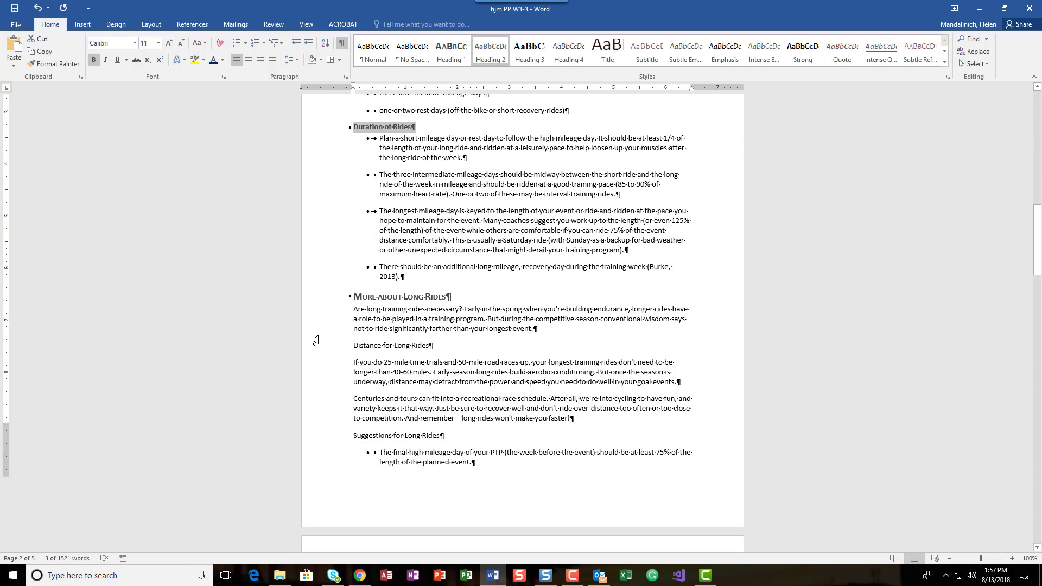
left_click(323, 268)
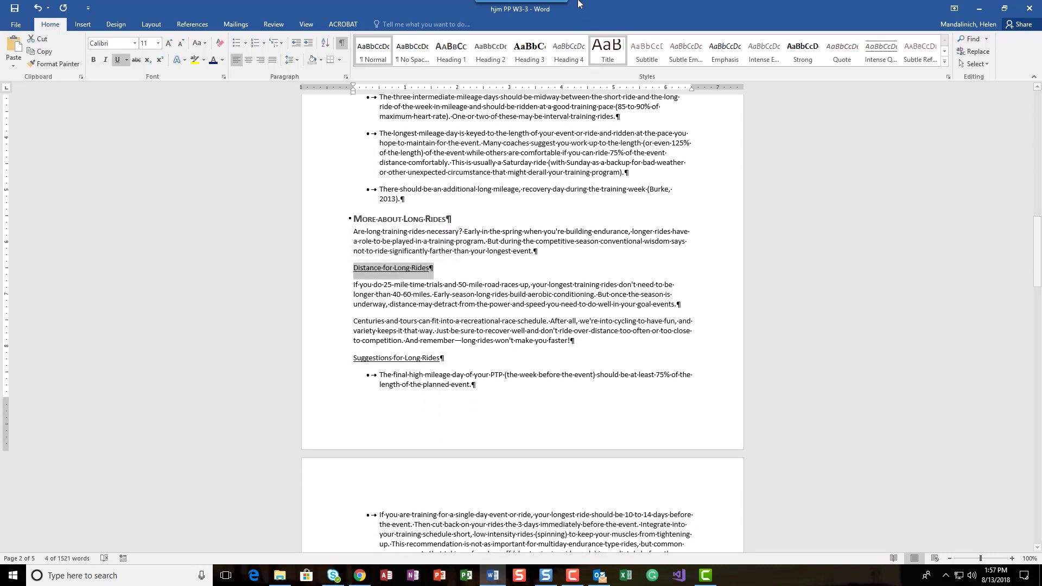
left_click(489, 52)
left_click(321, 354)
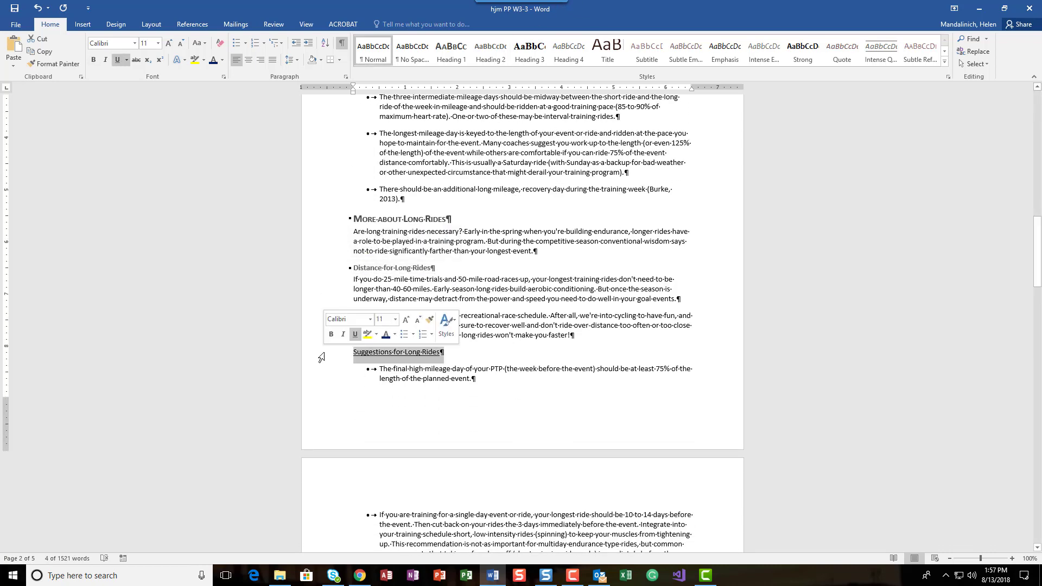
left_click(490, 52)
scroll(484, 144, "down", 12)
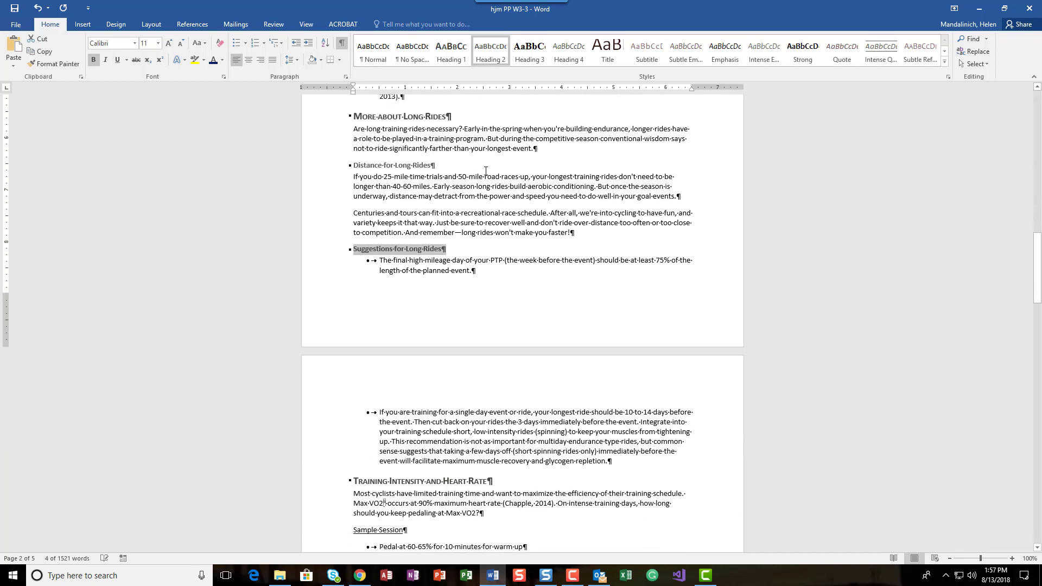
left_click(321, 191)
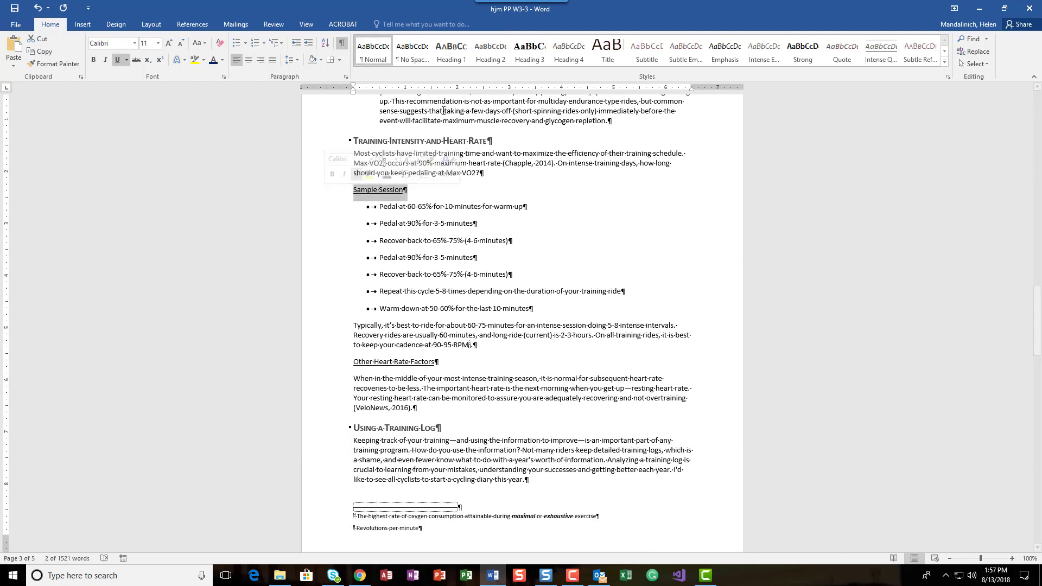
left_click(489, 52)
scroll(437, 189, "down", 4)
scroll(437, 190, "down", 1)
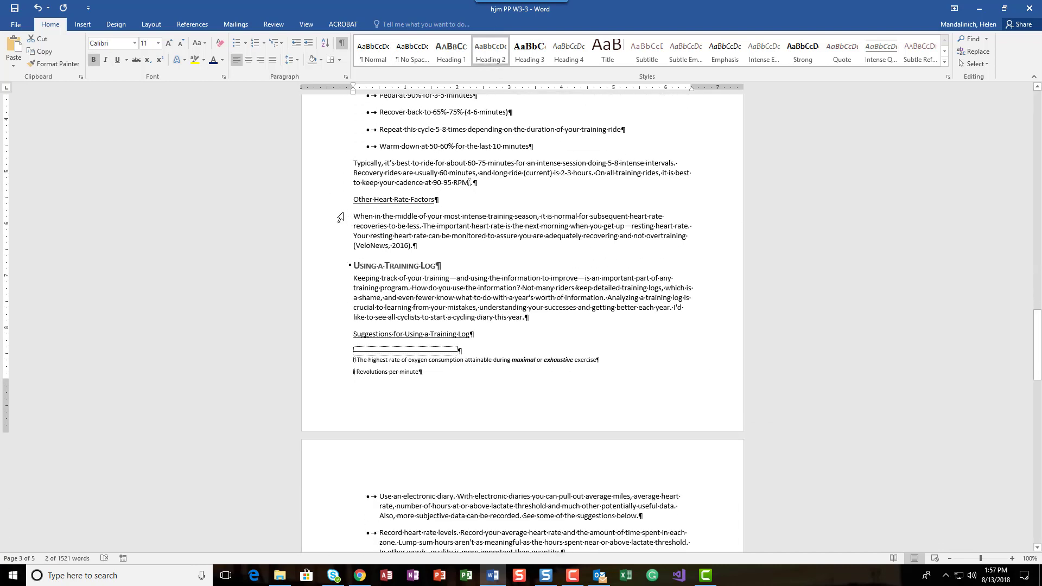
left_click(333, 200)
left_click(491, 53)
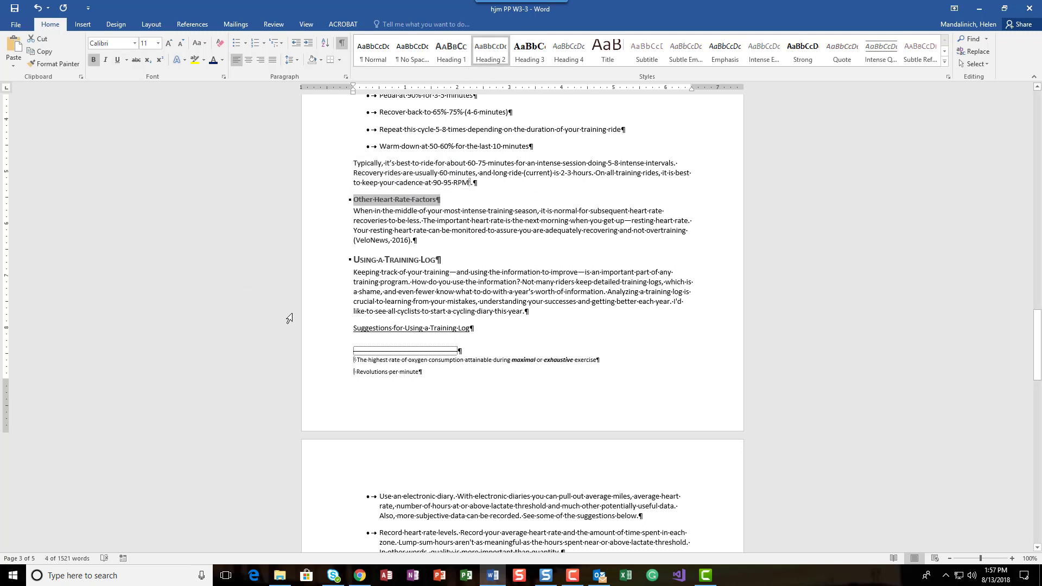
Make Suggestions for Using a Training Log a Heading 2 and save the document.
left_click(324, 329)
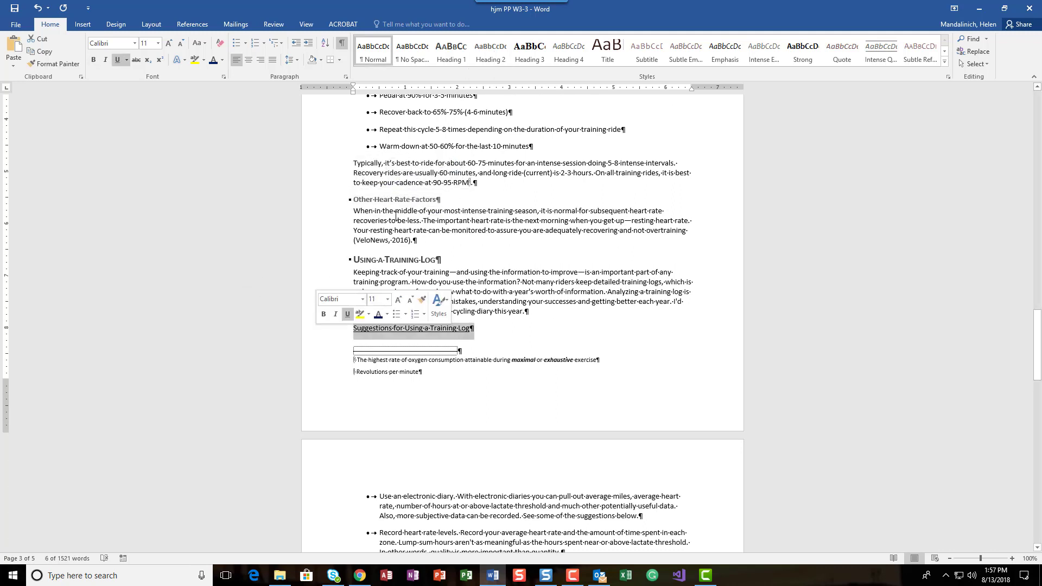
left_click(490, 52)
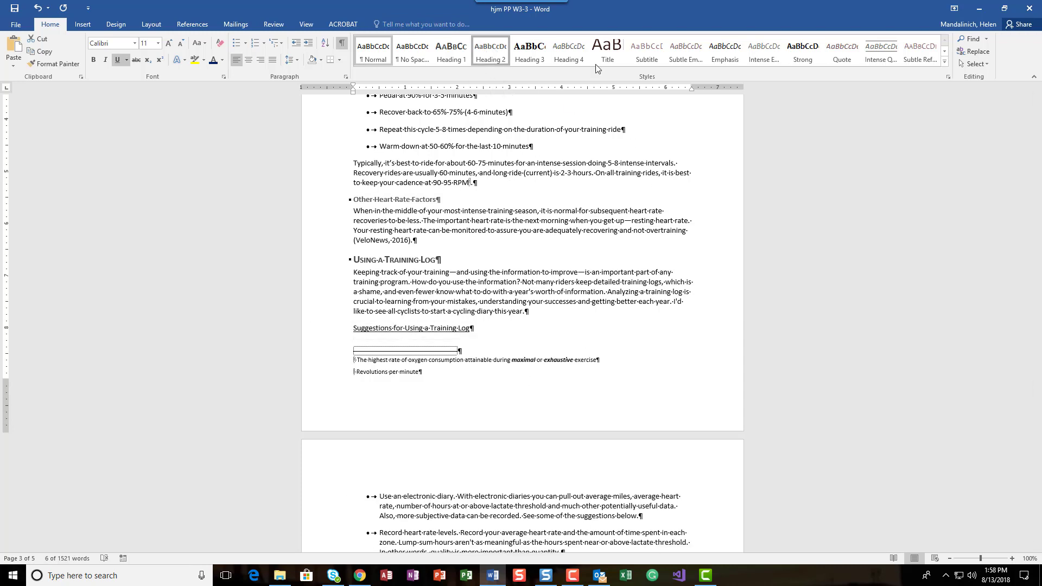
scroll(592, 309, "up", 6)
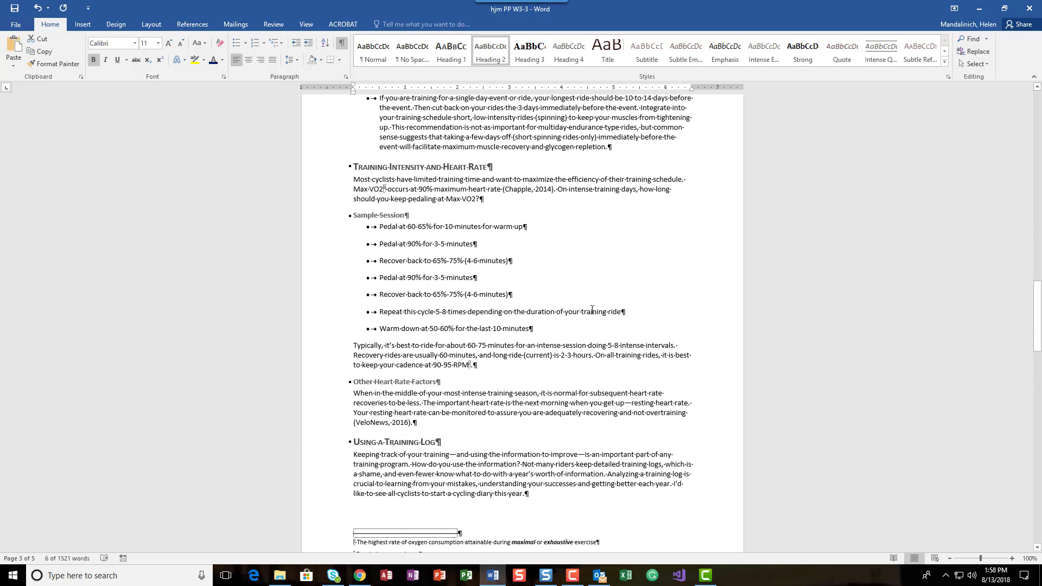
scroll(592, 309, "down", 12)
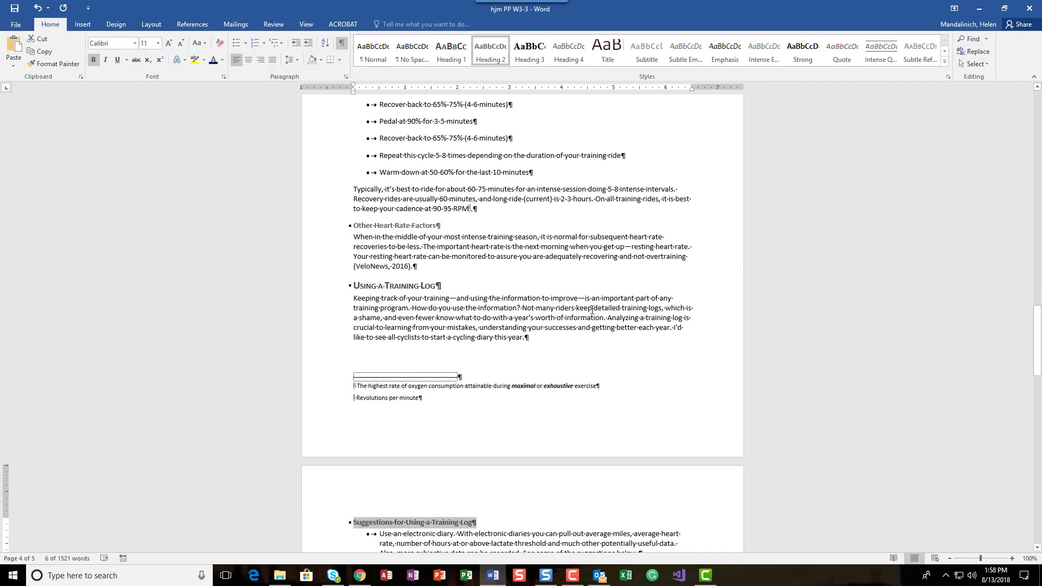
scroll(591, 313, "up", 12)
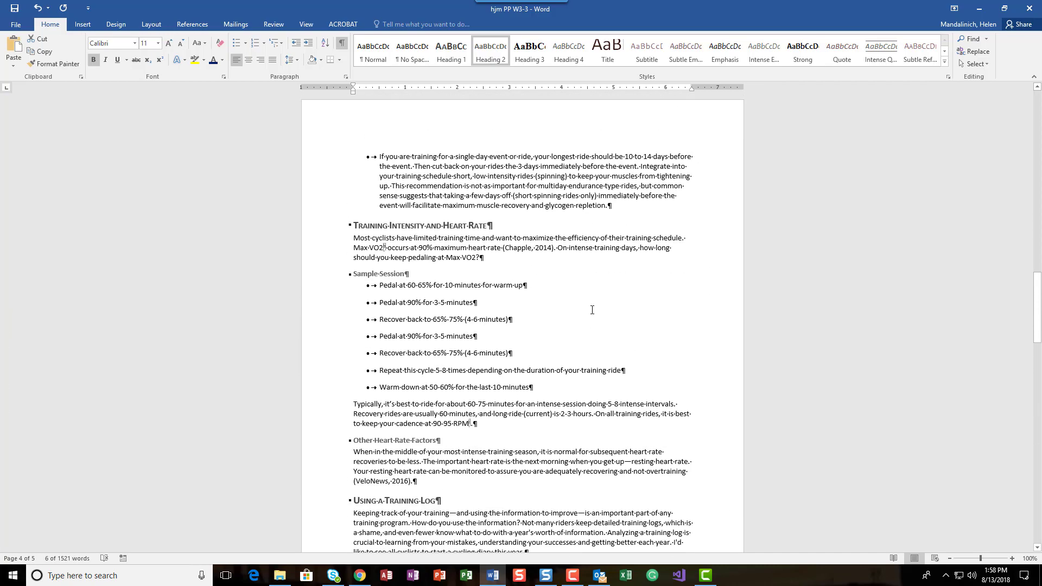
left_click(16, 8)
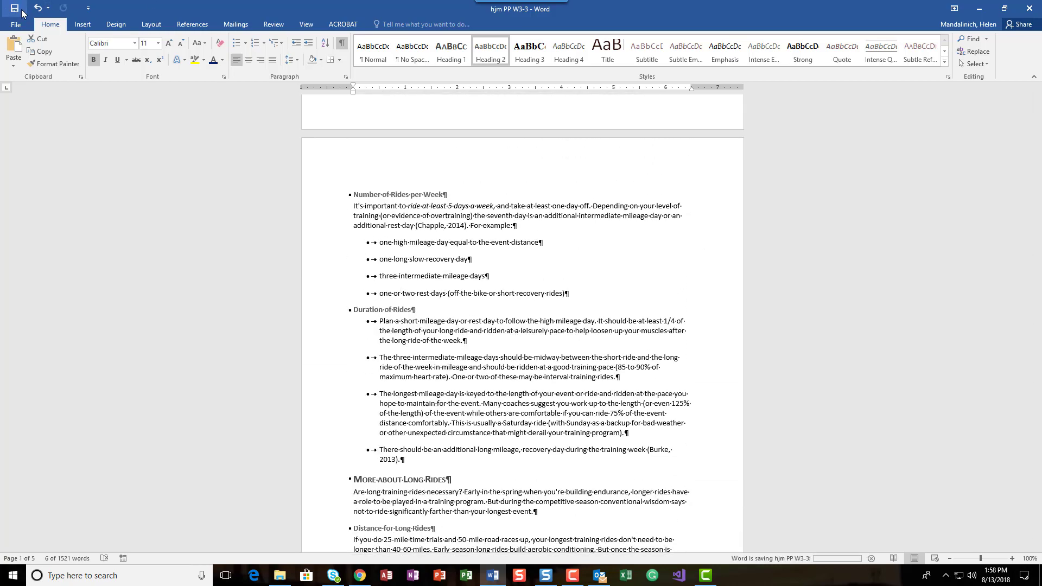
Scroll down to check the new headings, then jump back to the DEVELOPING A PERSONAL TRAINING PROGRAM title.
scroll(431, 228, "down", 10)
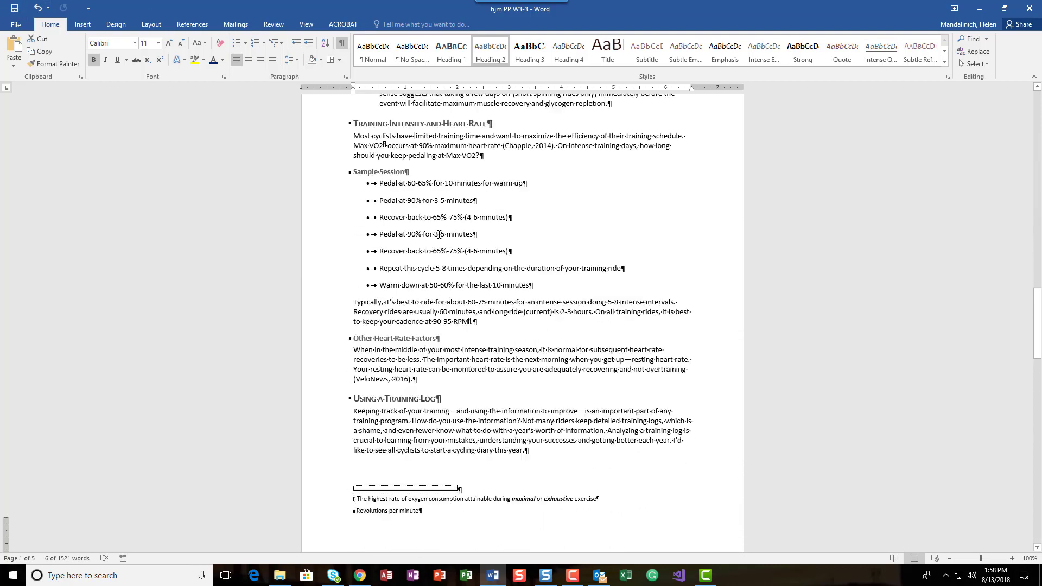
scroll(437, 235, "down", 11)
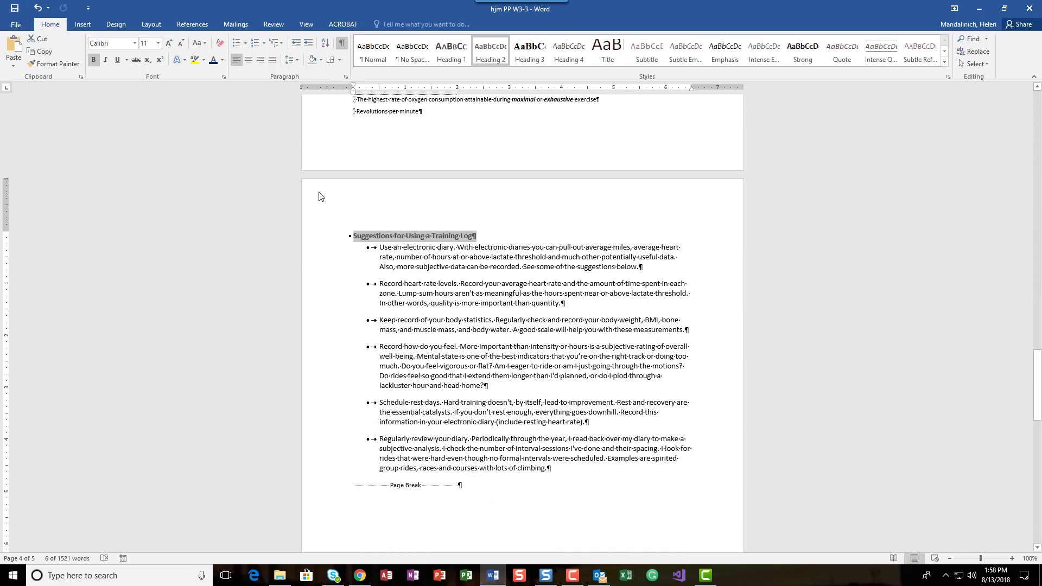
key("ctrl+Home")
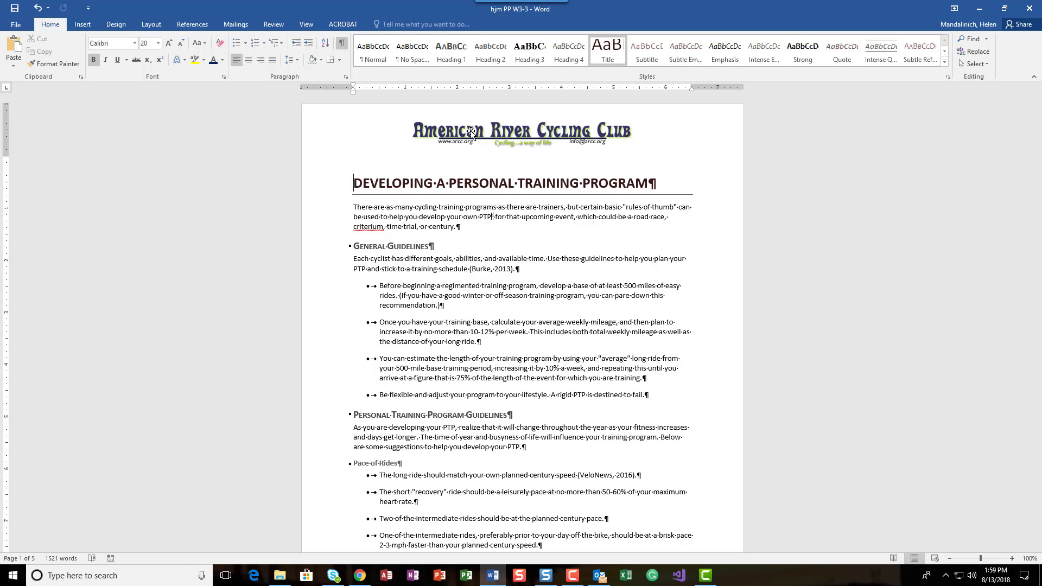
Insert a page break before the title so the document starts with a blank page.
key("ctrl+Return")
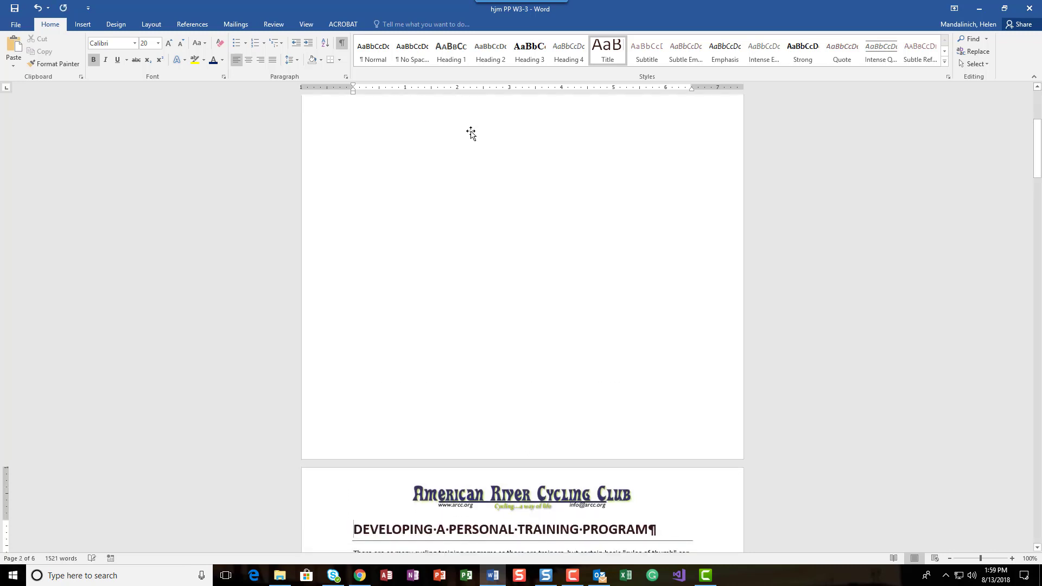
key("ctrl+Home")
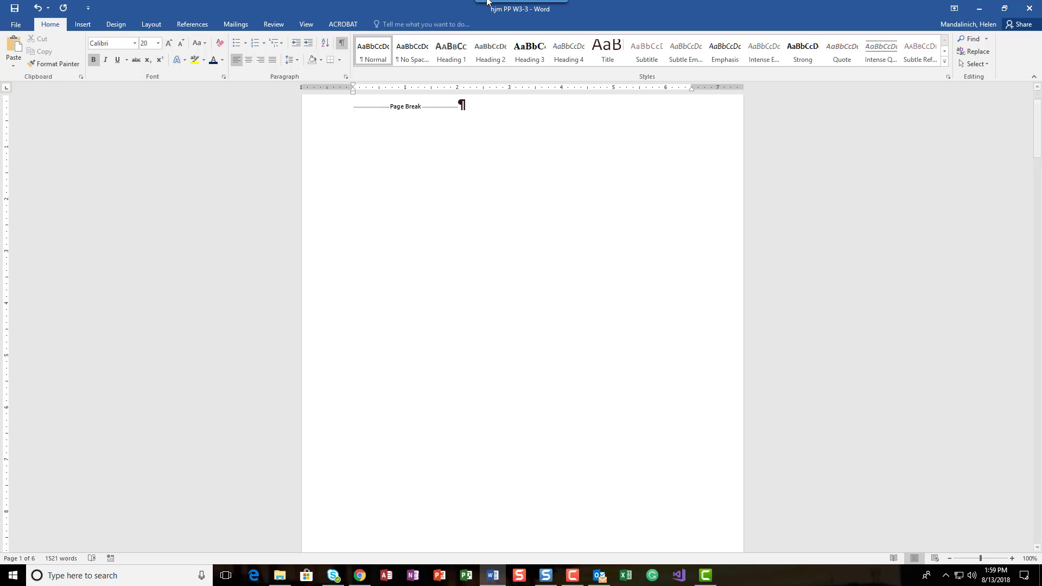
left_click(192, 24)
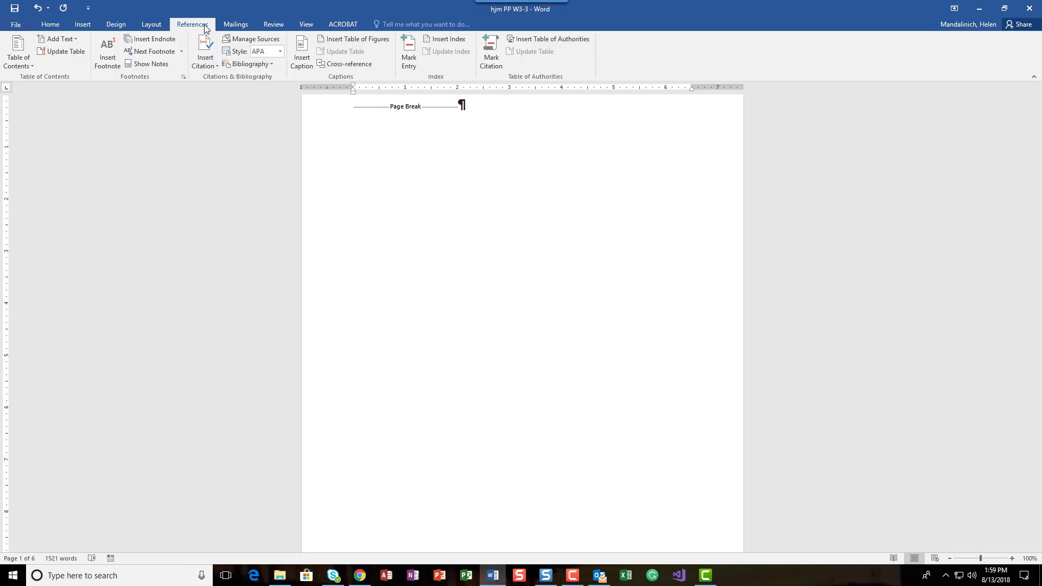
Insert the Automatic Table 2 table of contents on the blank first page.
left_click(21, 56)
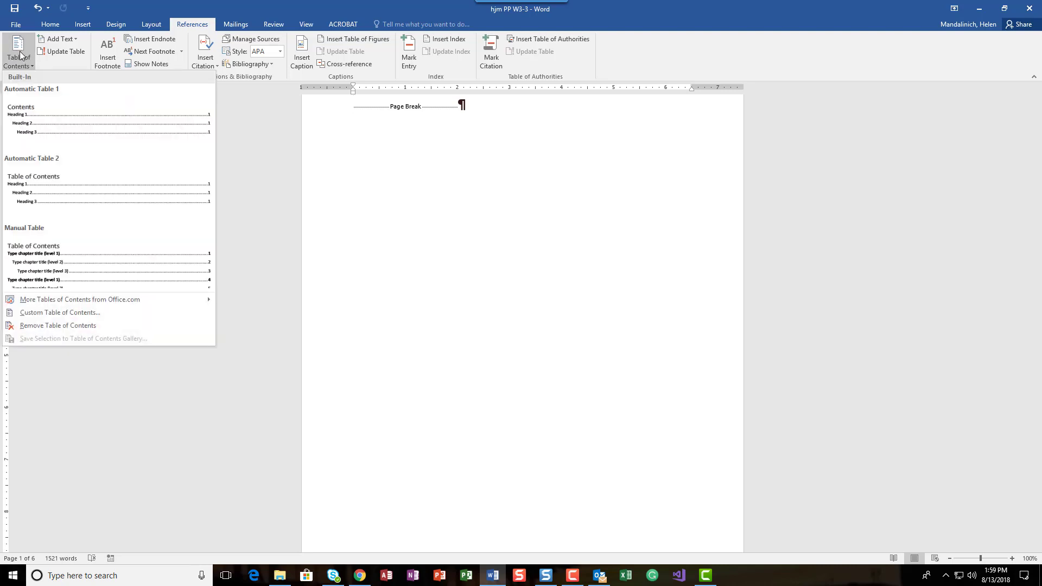
left_click(57, 174)
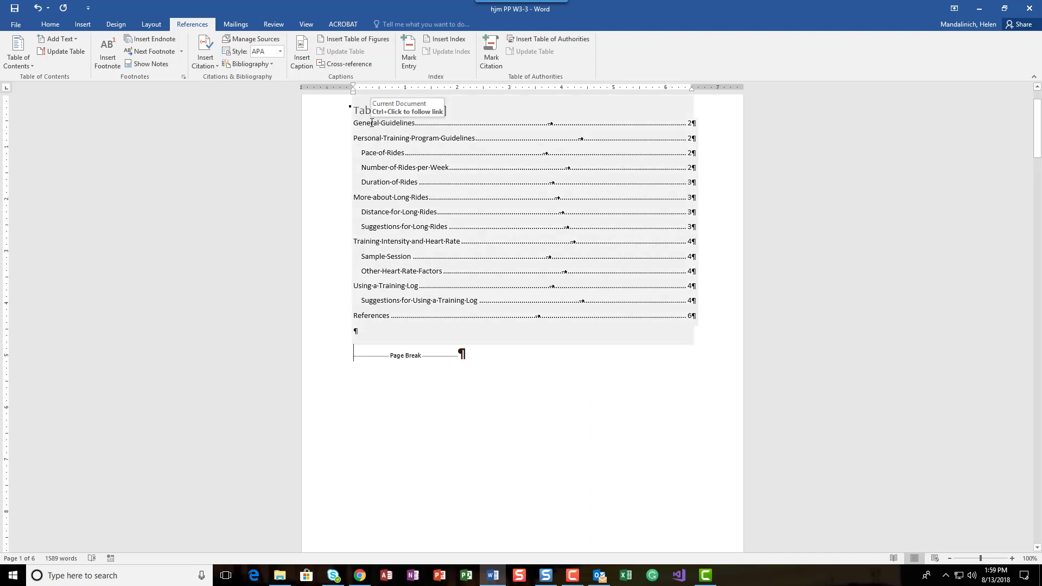
left_click(82, 25)
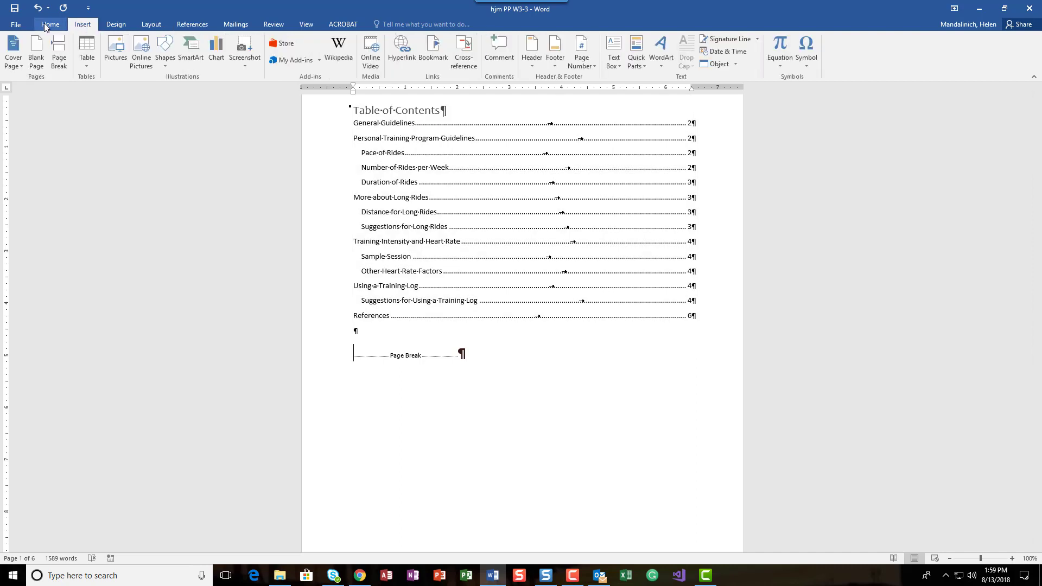
left_click(48, 25)
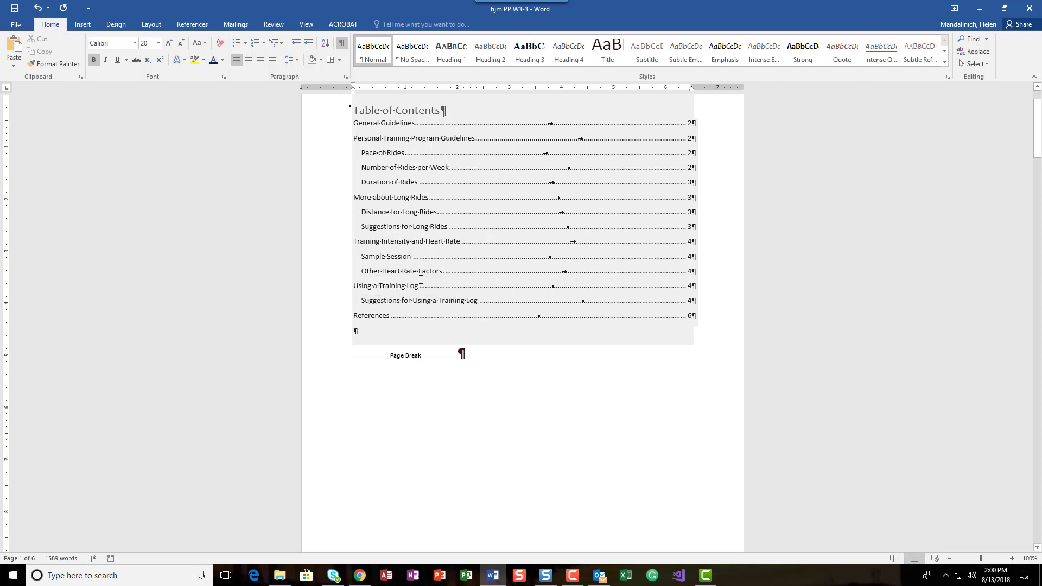
Select the inserted table of contents and bring the References tools back up.
scroll(401, 271, "up", 1)
left_click(427, 237)
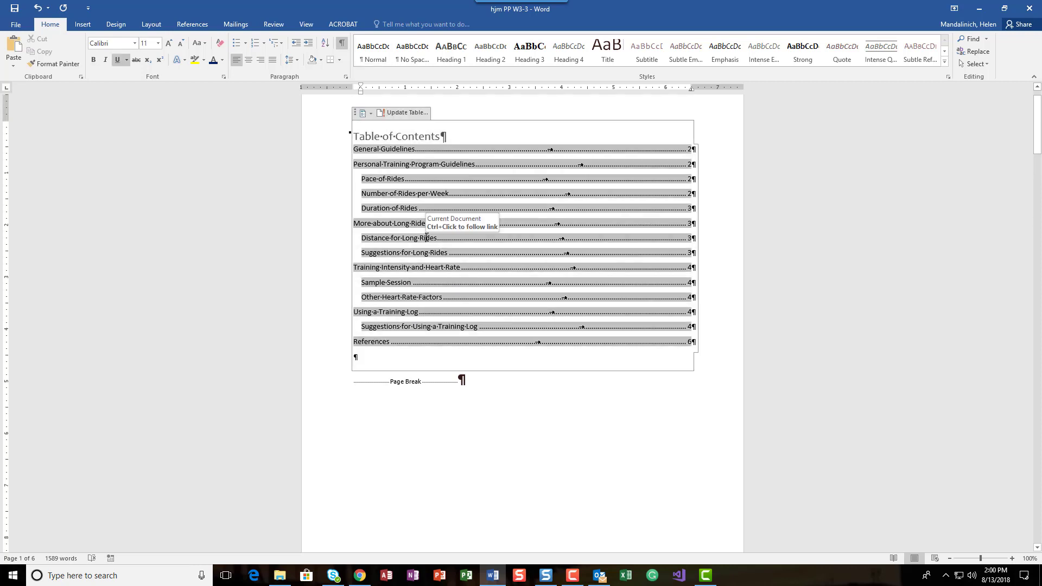
scroll(427, 237, "up", 1)
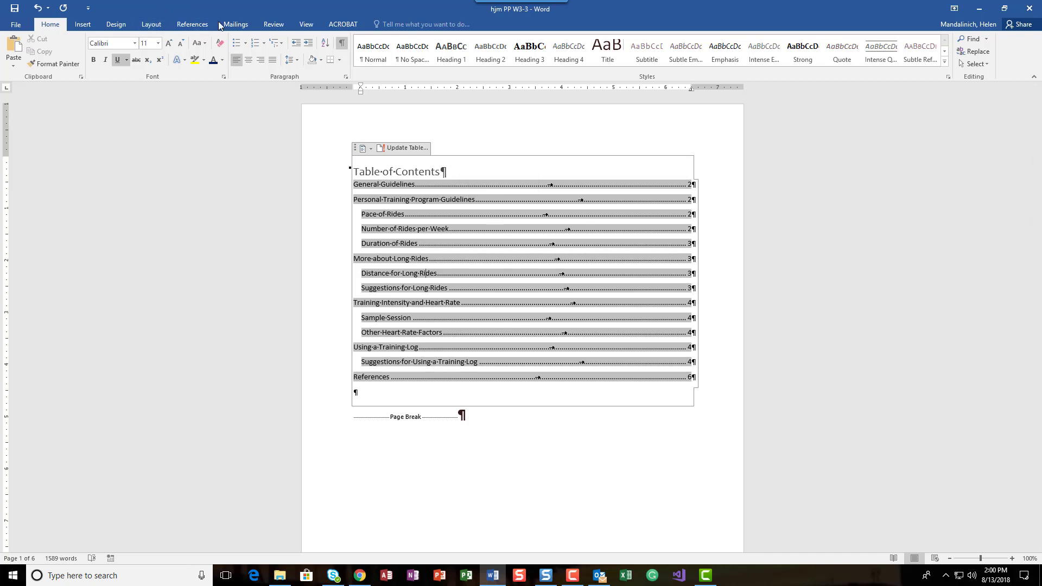
left_click(196, 25)
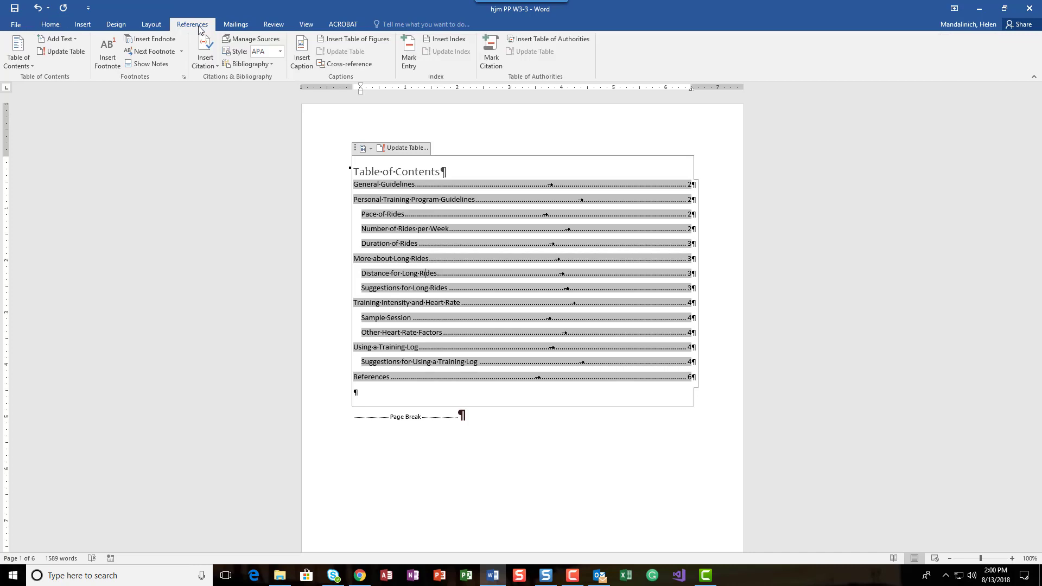
Build a custom table of contents in Formal format with 2 levels and dotted tab leaders.
left_click(28, 58)
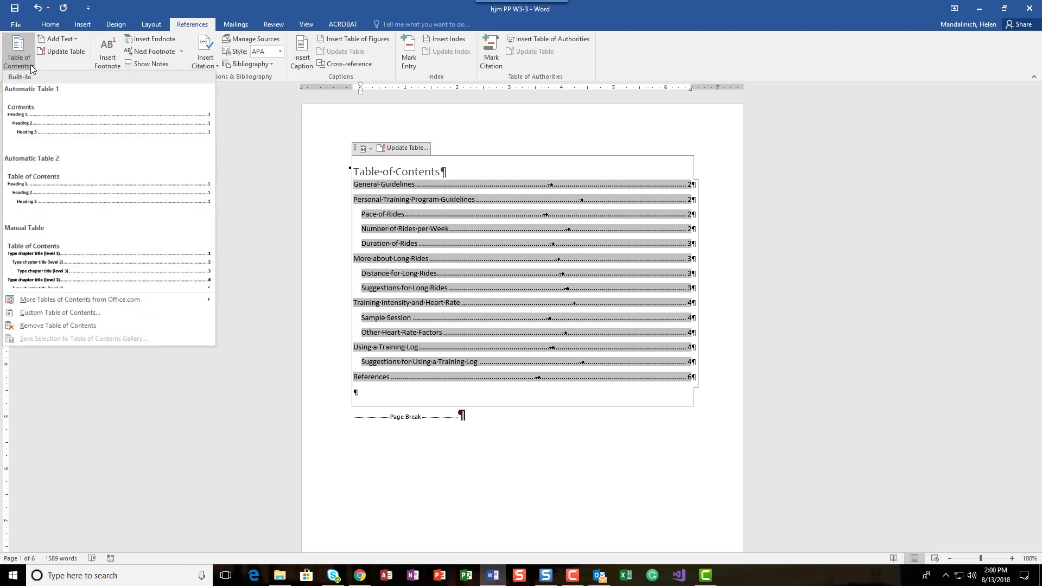
left_click(63, 311)
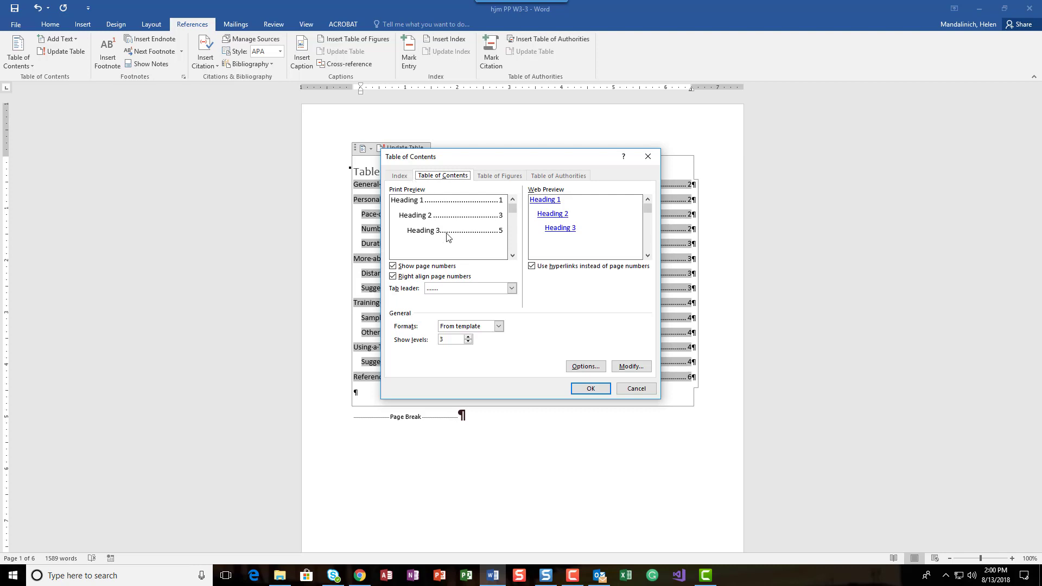
left_click(498, 326)
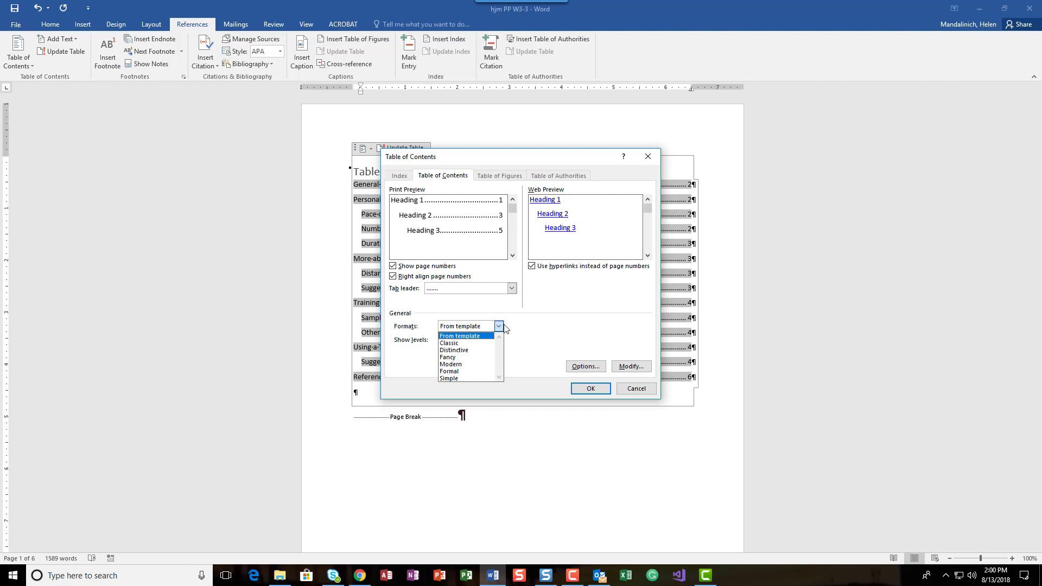
left_click(474, 372)
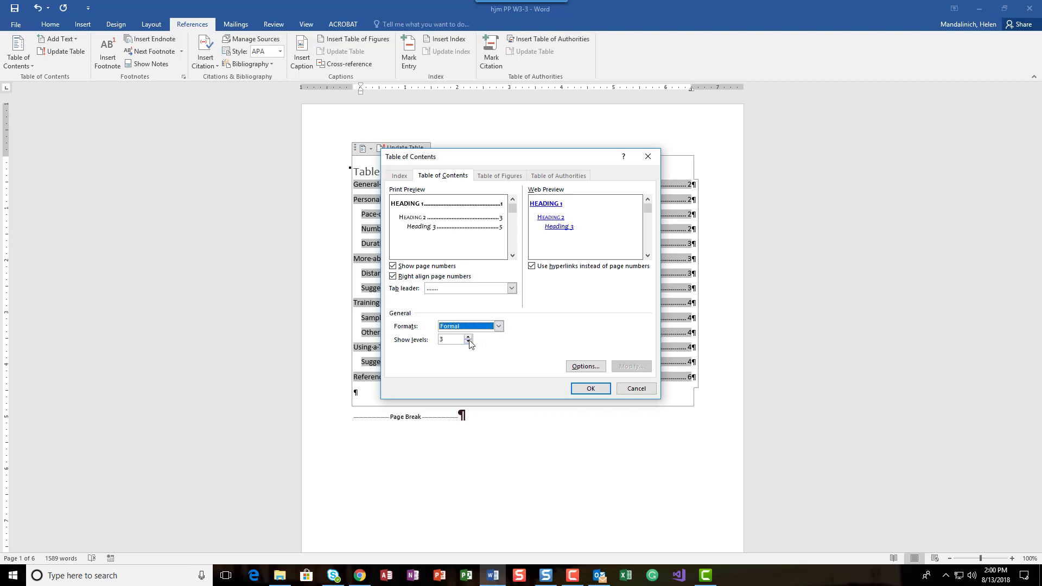
left_click(468, 342)
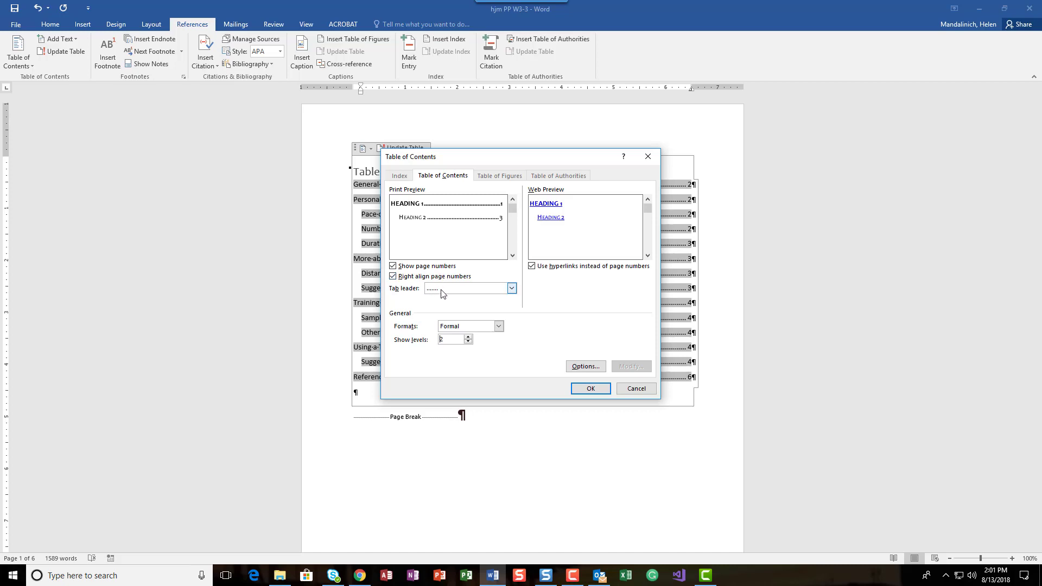
left_click(511, 288)
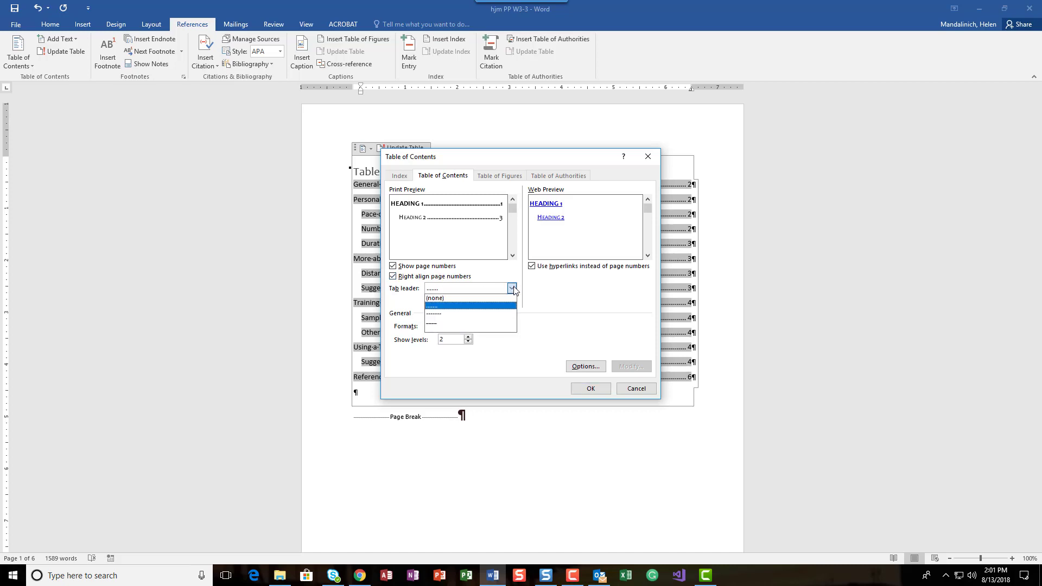
left_click(444, 306)
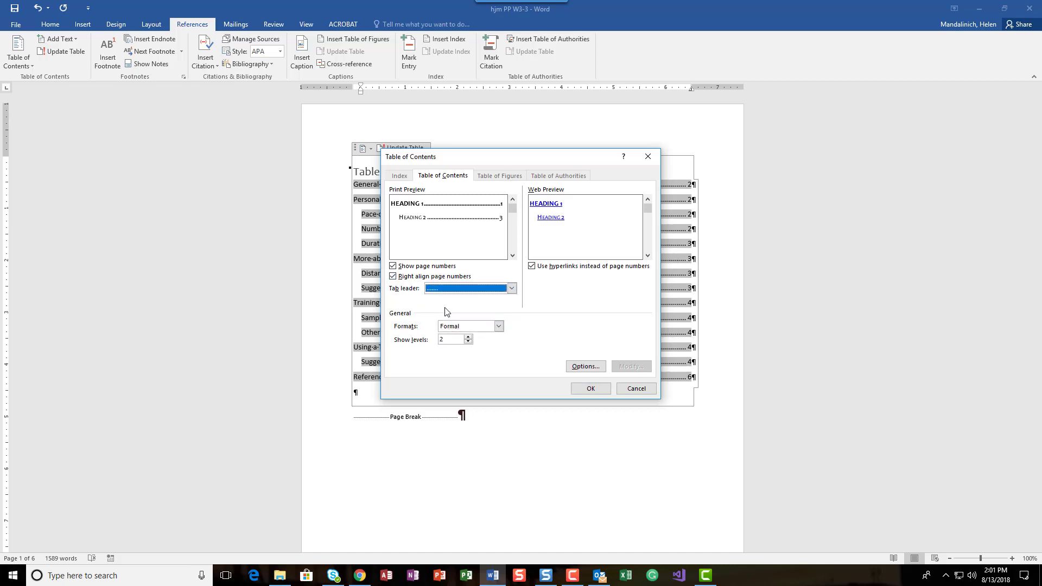
left_click(584, 390)
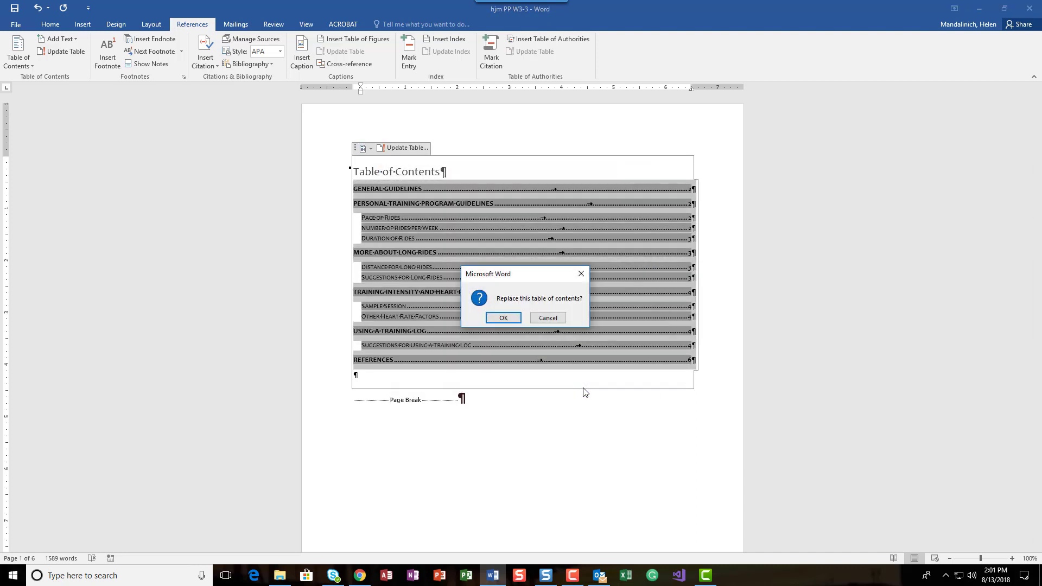
left_click(504, 318)
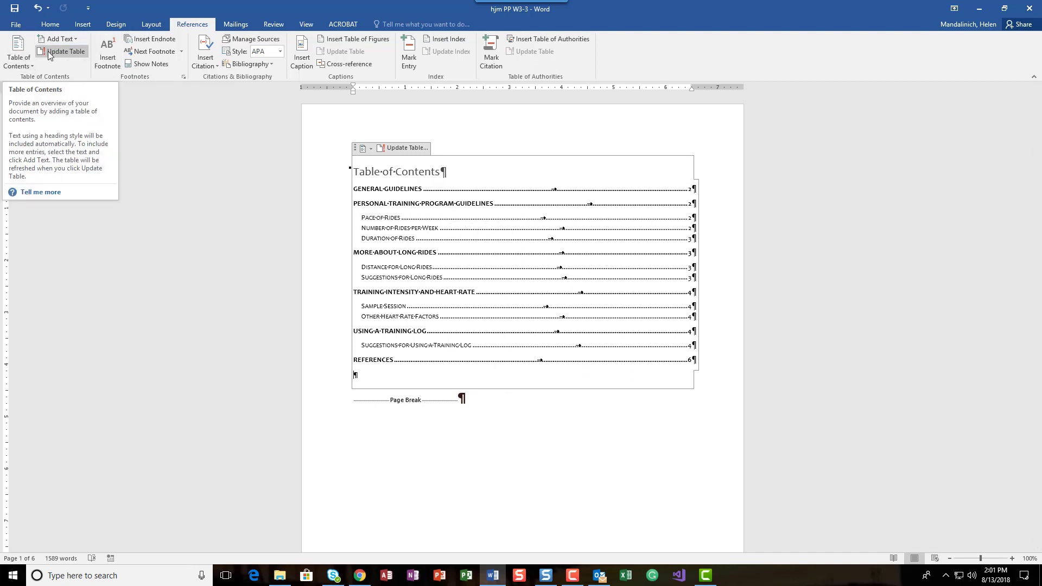
left_click(30, 66)
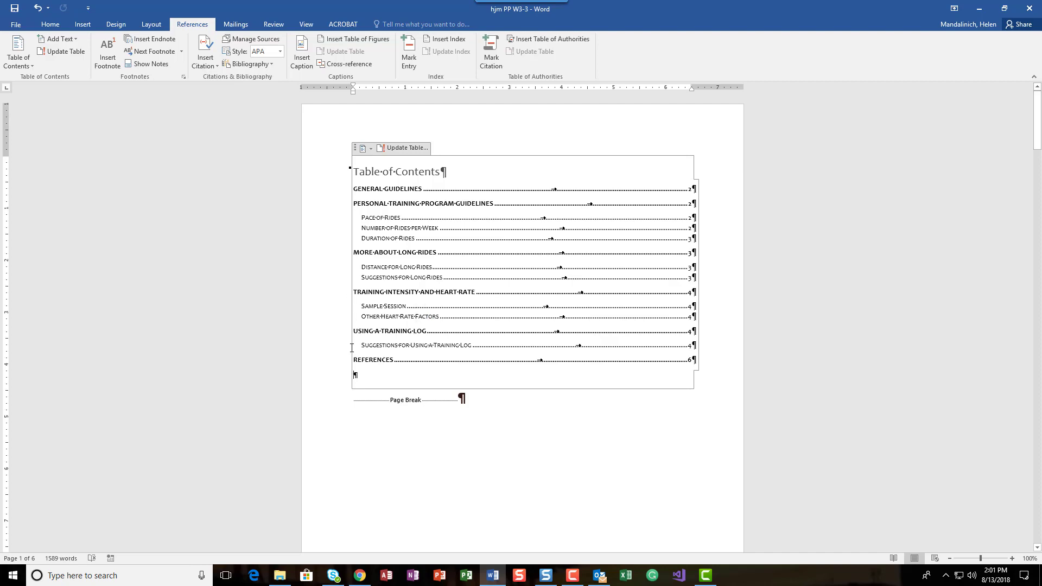
scroll(387, 446, "down", 10)
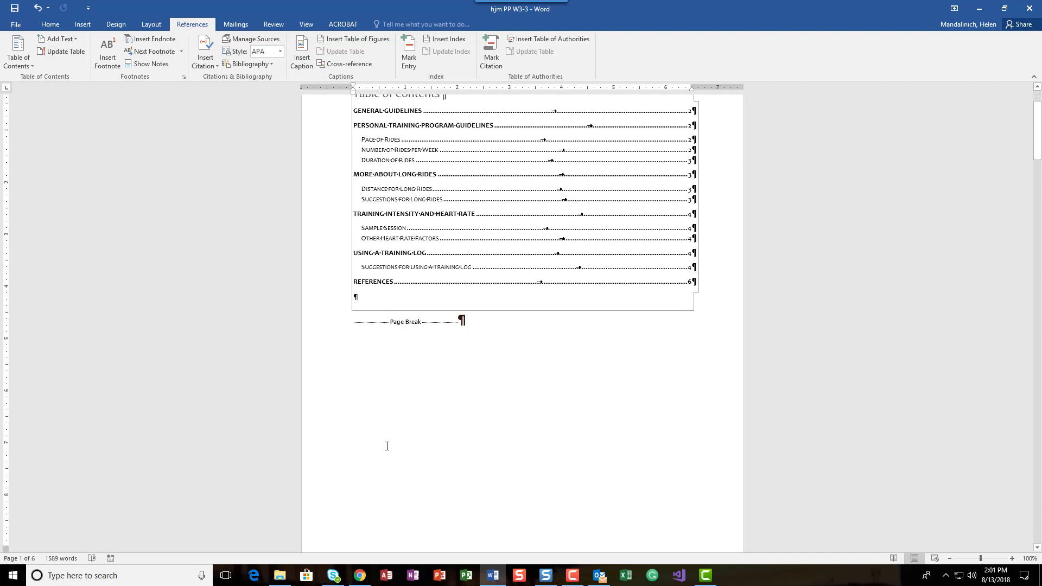
Insert page breaks before Number of Rides per Week and Suggestions for Long Rides.
scroll(386, 446, "down", 10)
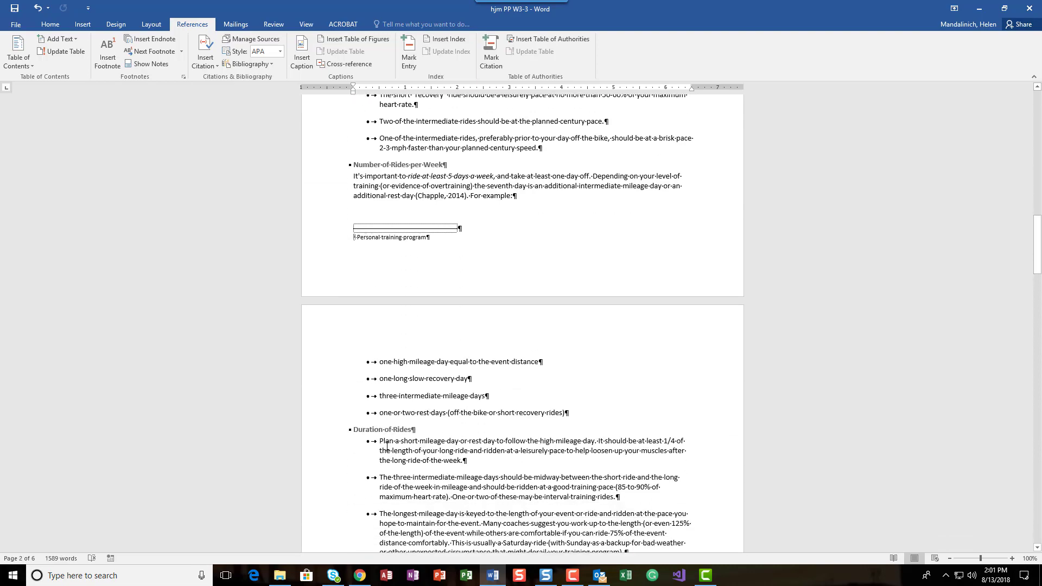
scroll(387, 446, "up", 15)
scroll(388, 306, "down", 10)
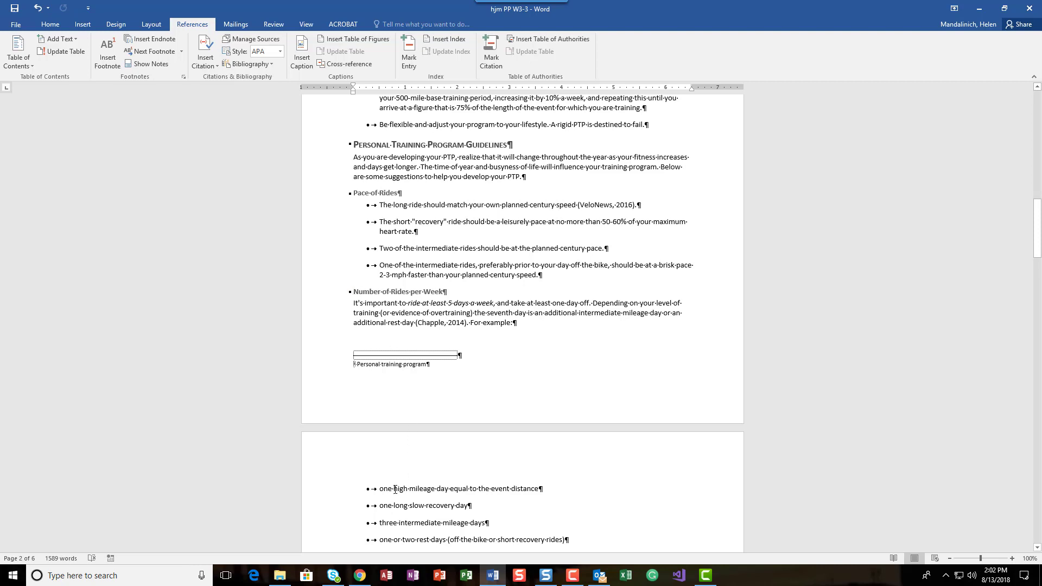
left_click(354, 291)
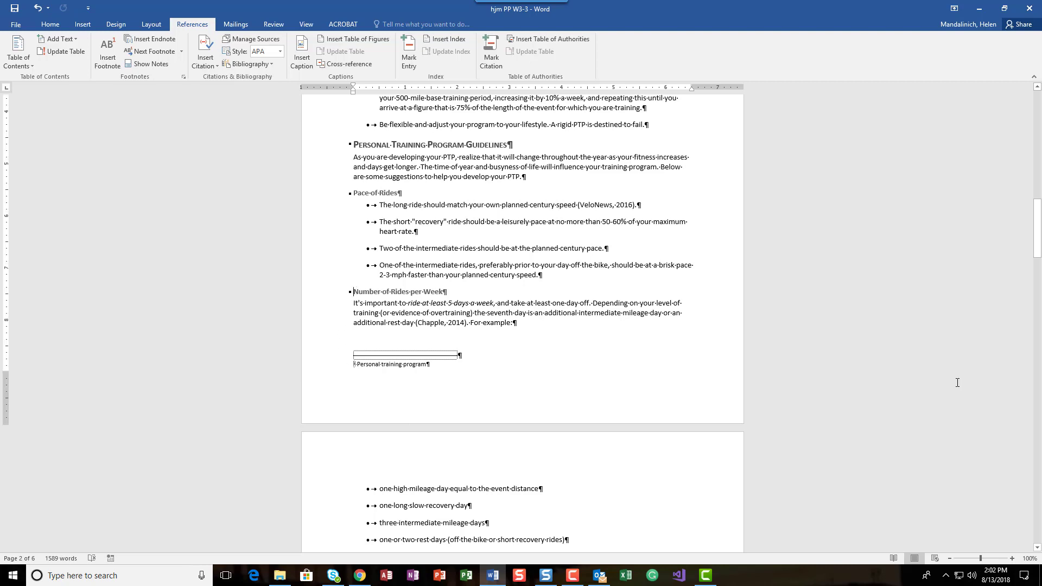
key("ctrl+Return")
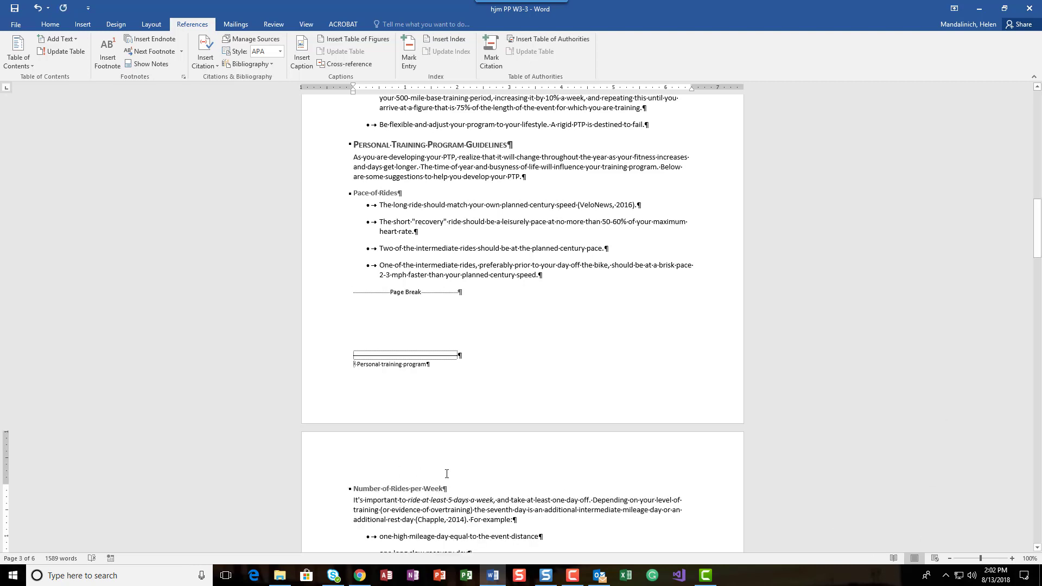
scroll(383, 392, "down", 3)
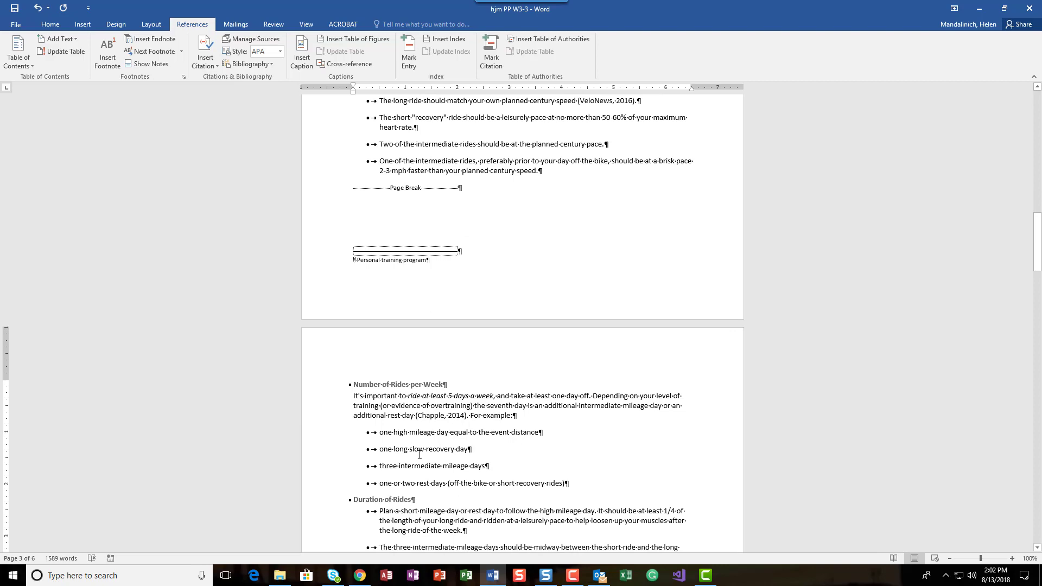
scroll(424, 454, "down", 5)
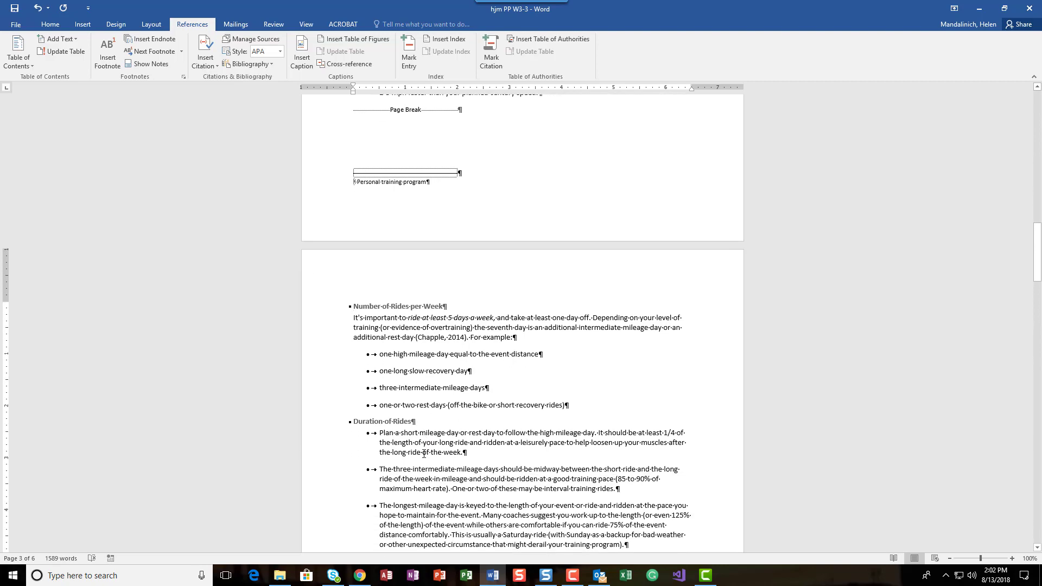
scroll(424, 453, "down", 7)
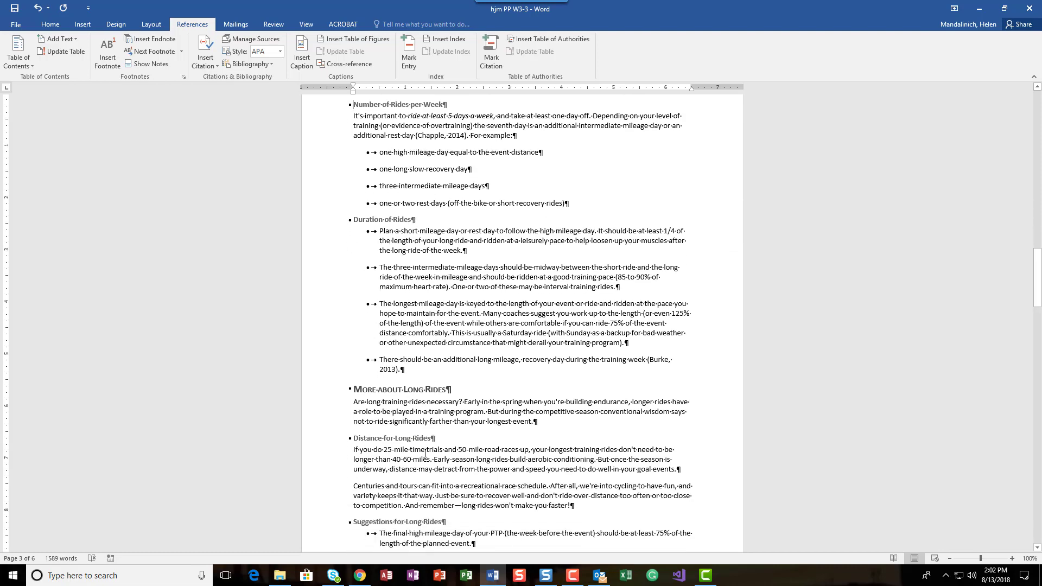
scroll(425, 453, "down", 2)
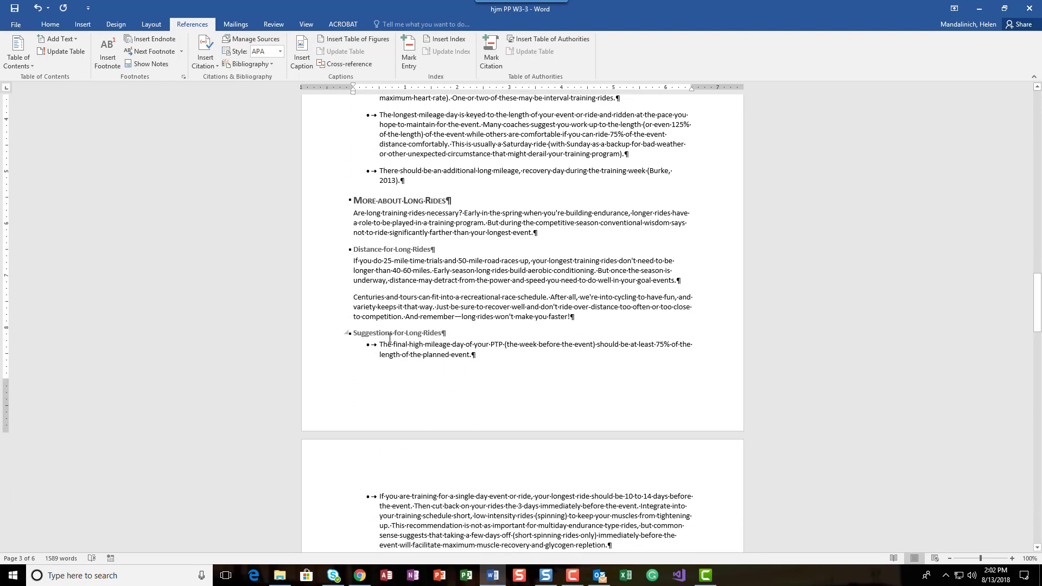
scroll(437, 475, "down", 4)
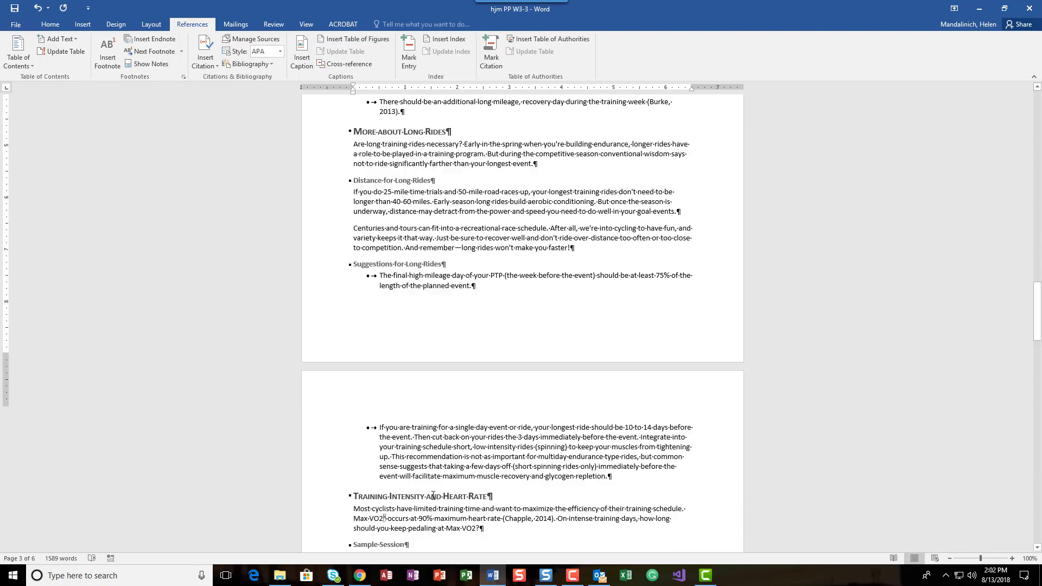
scroll(395, 315, "up", 3)
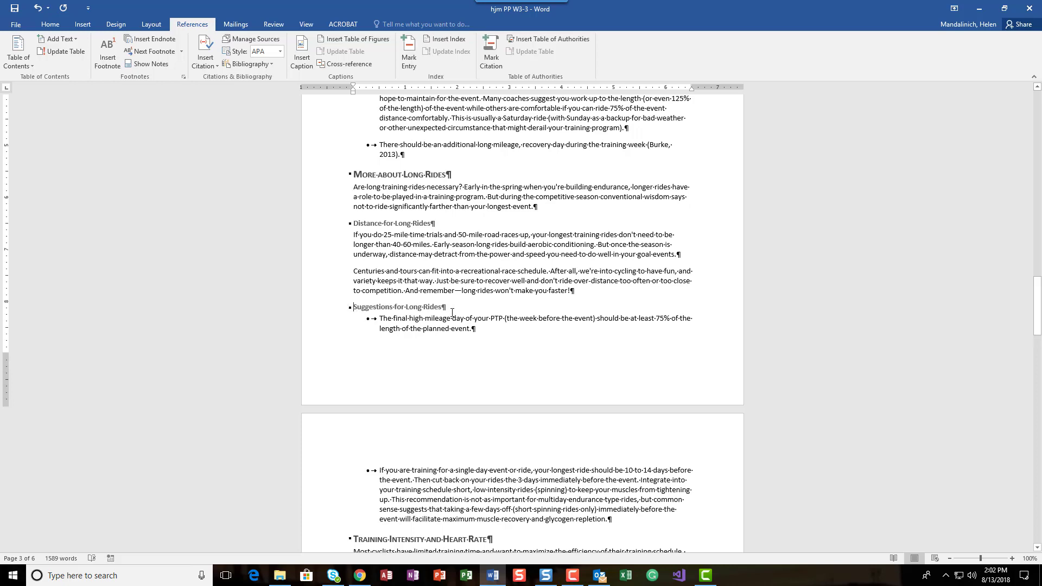
key("ctrl+Return")
Insert a page break before Using a Training Log, then scroll back up to the contents.
scroll(427, 435, "down", 4)
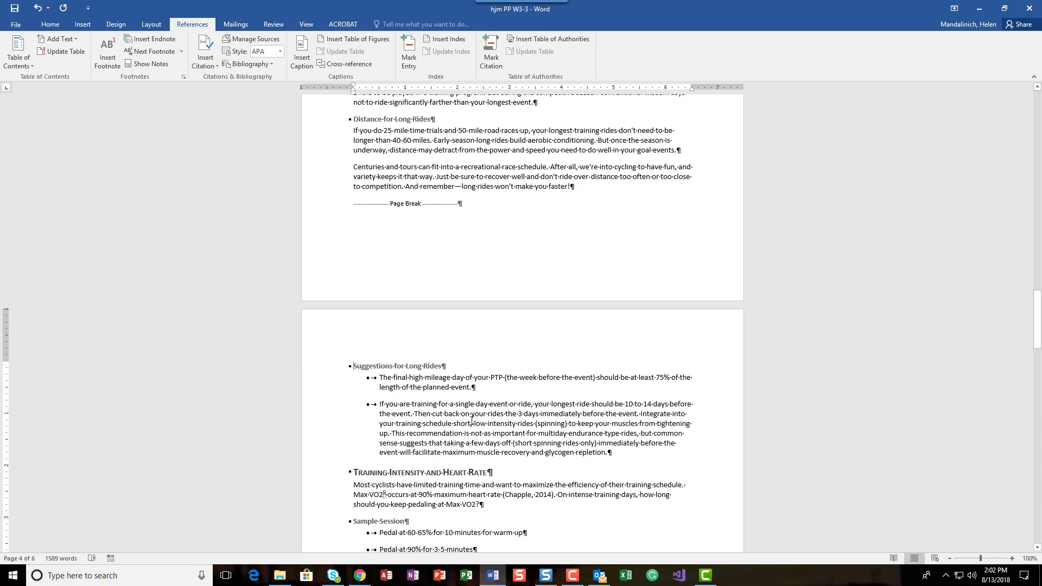
scroll(472, 421, "down", 4)
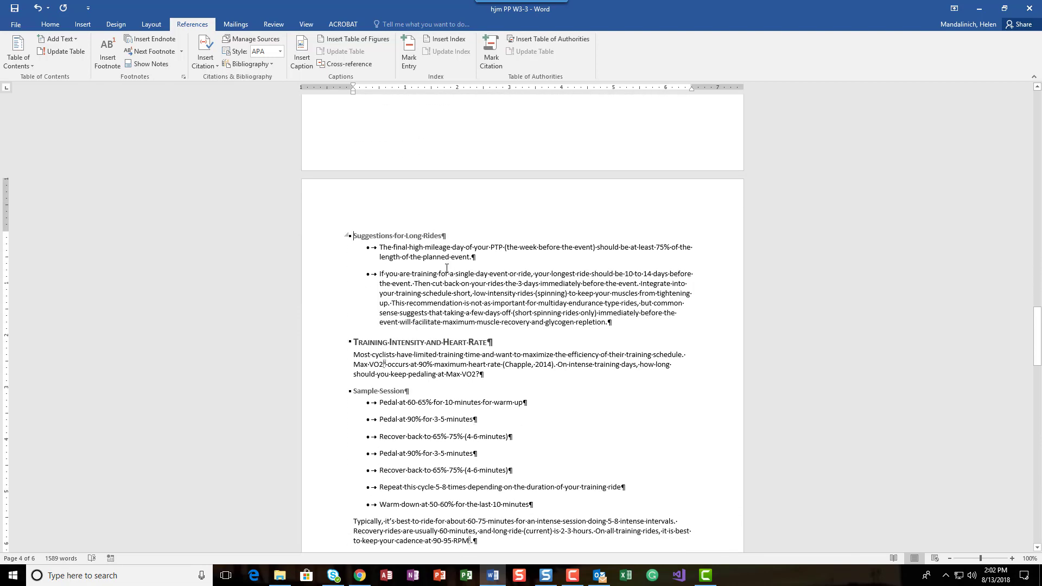
scroll(466, 503, "down", 4)
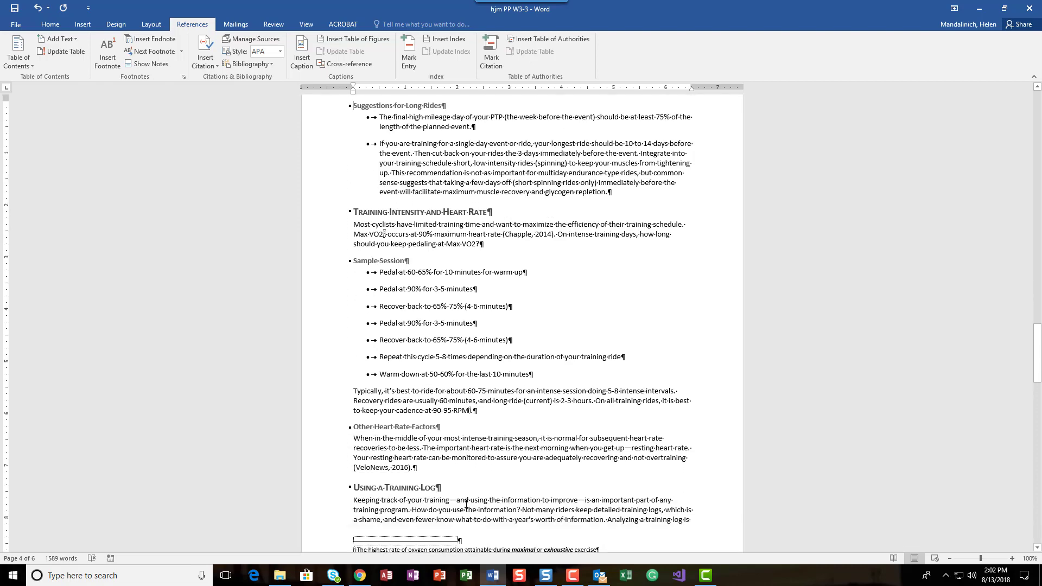
scroll(466, 503, "down", 8)
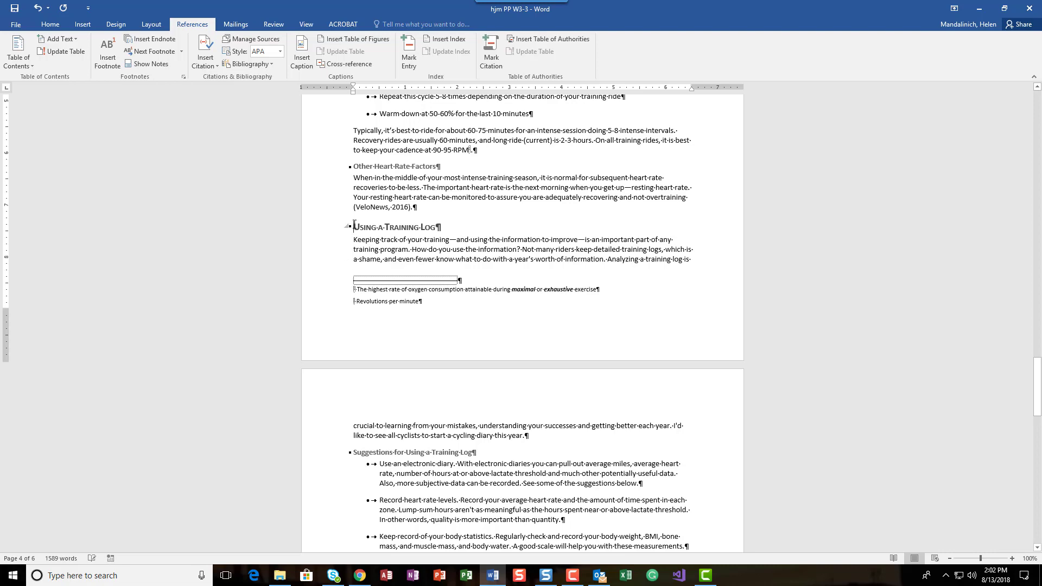
key("ctrl+Return")
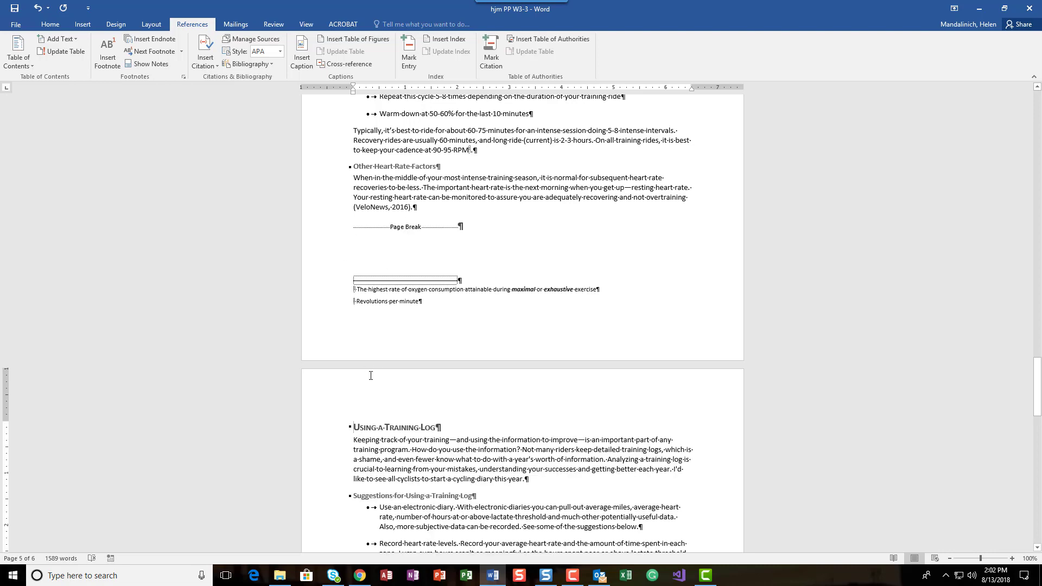
scroll(370, 375, "down", 10)
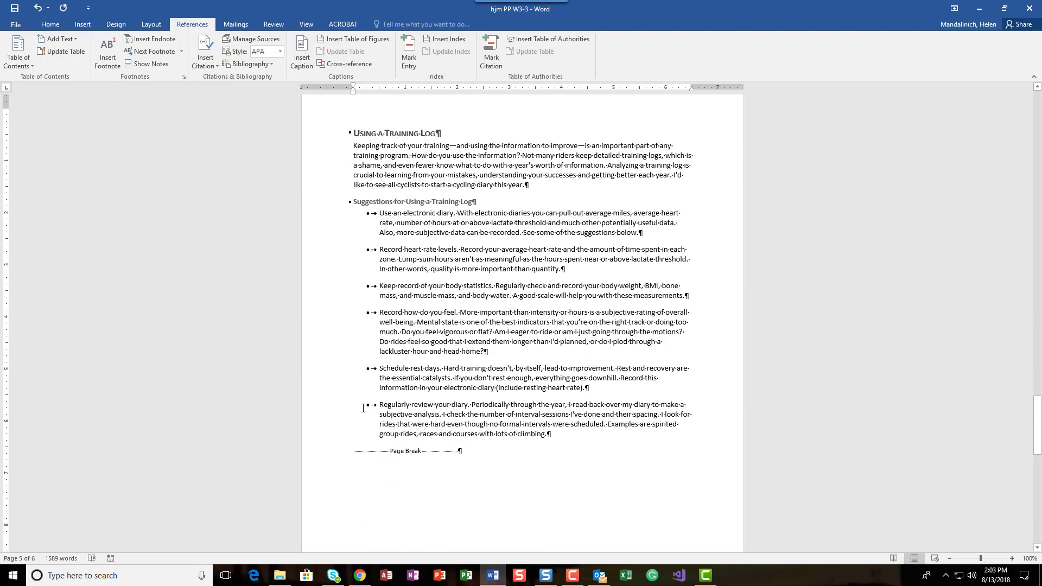
scroll(363, 408, "up", 10)
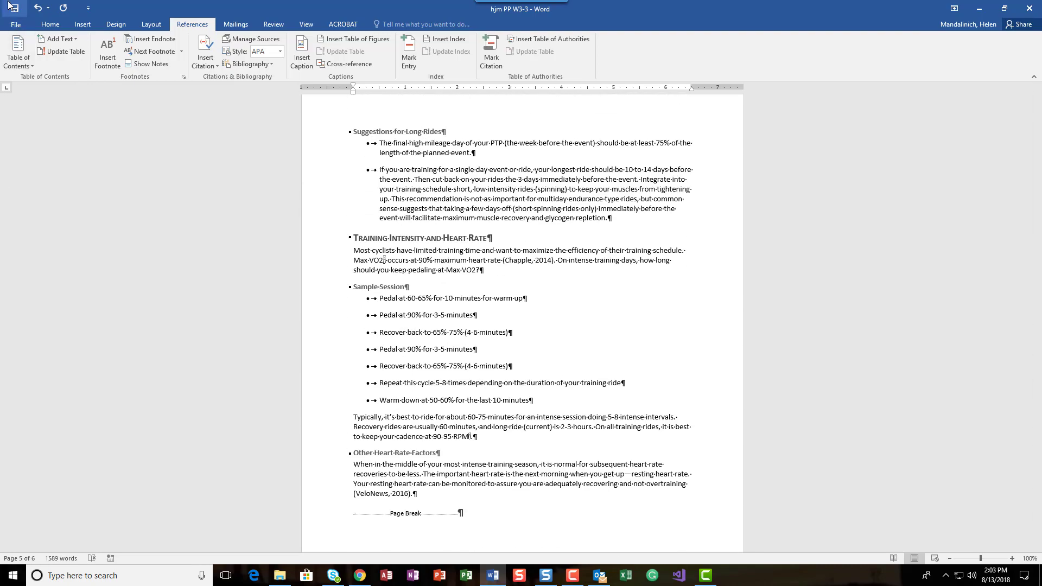
scroll(404, 402, "up", 10)
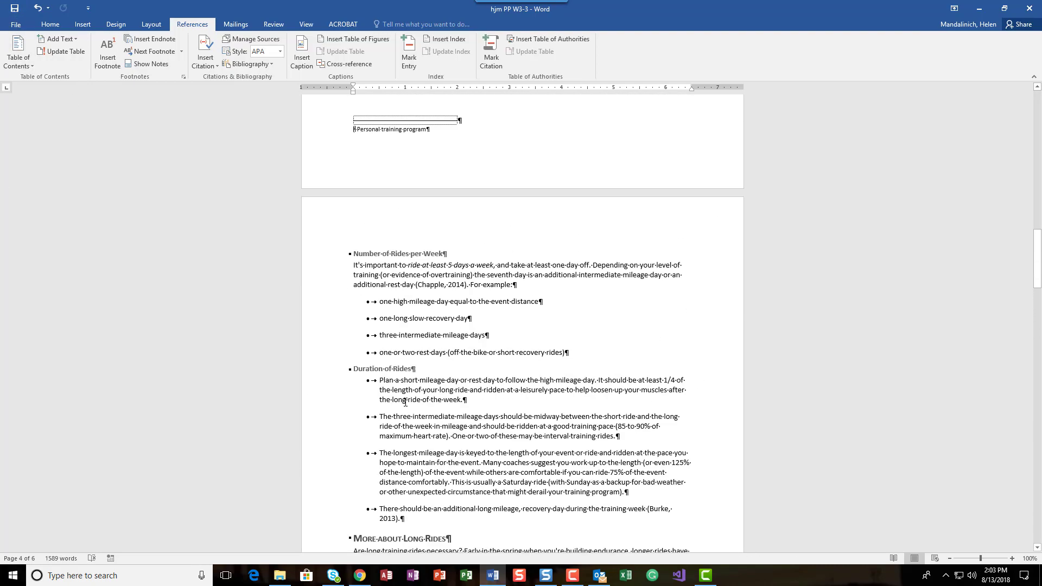
scroll(405, 402, "up", 15)
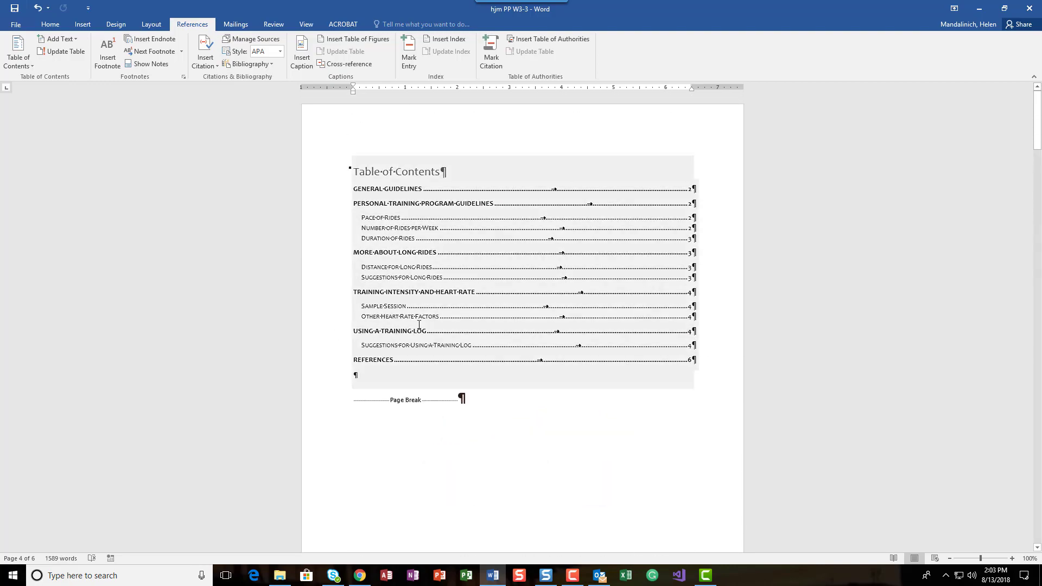
scroll(521, 478, "down", 20)
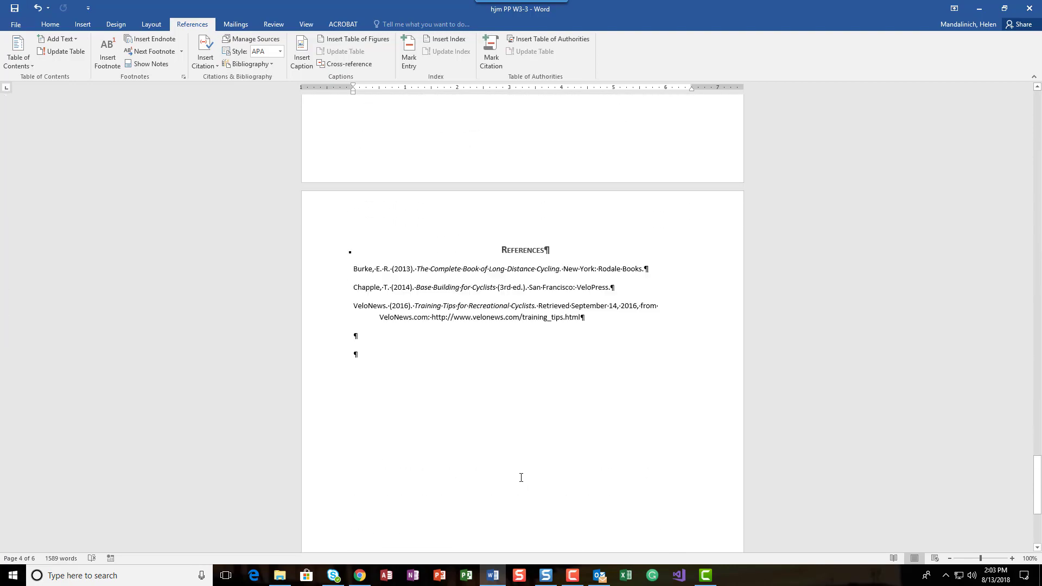
scroll(521, 478, "down", 4)
scroll(522, 477, "up", 4)
scroll(526, 477, "down", 4)
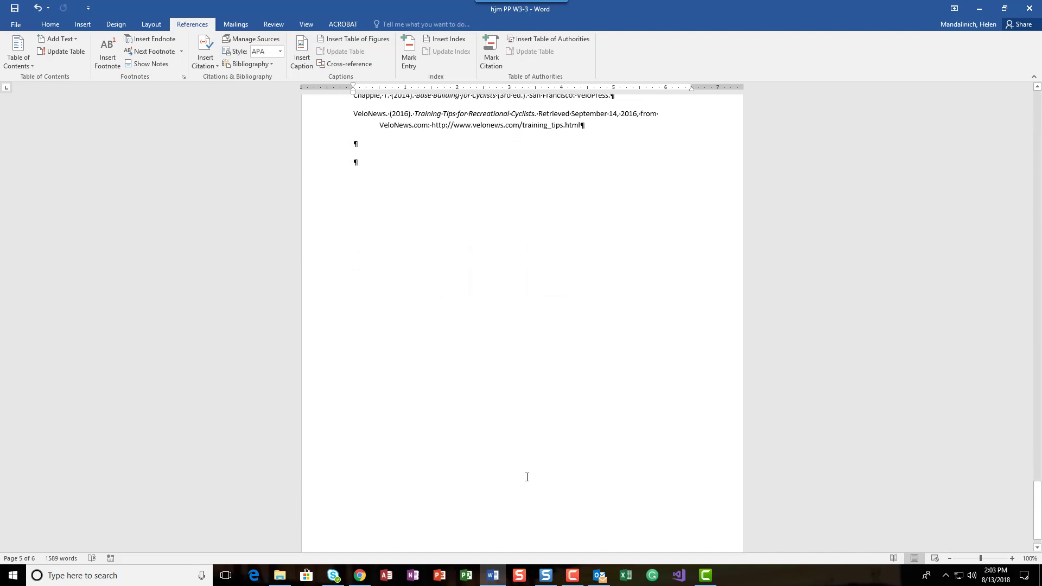
scroll(527, 477, "down", 1)
scroll(526, 477, "up", 7)
scroll(525, 478, "down", 3)
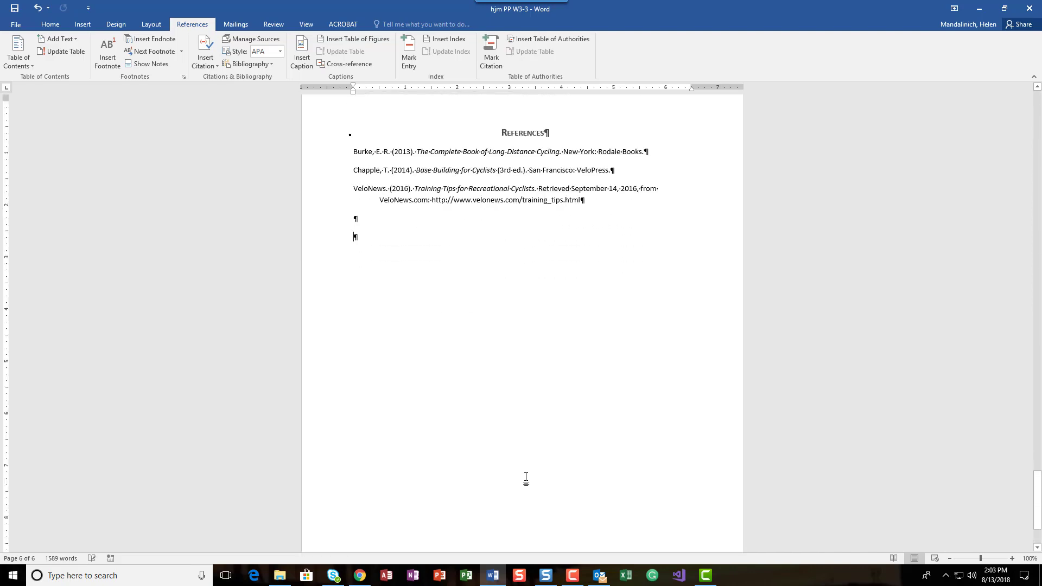
scroll(526, 478, "down", 4)
scroll(524, 488, "up", 6)
scroll(523, 495, "up", 8)
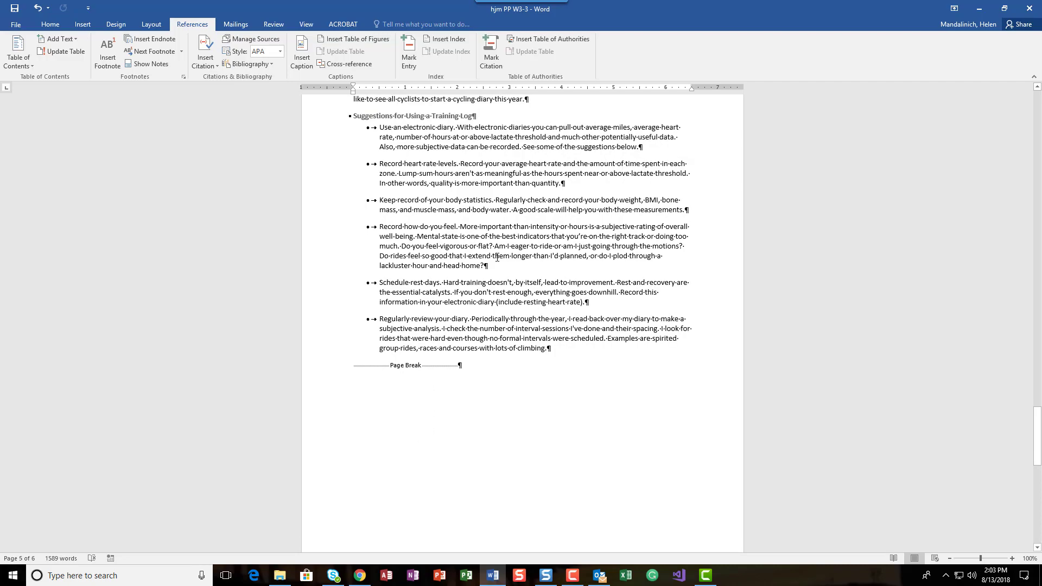
scroll(497, 258, "up", 20)
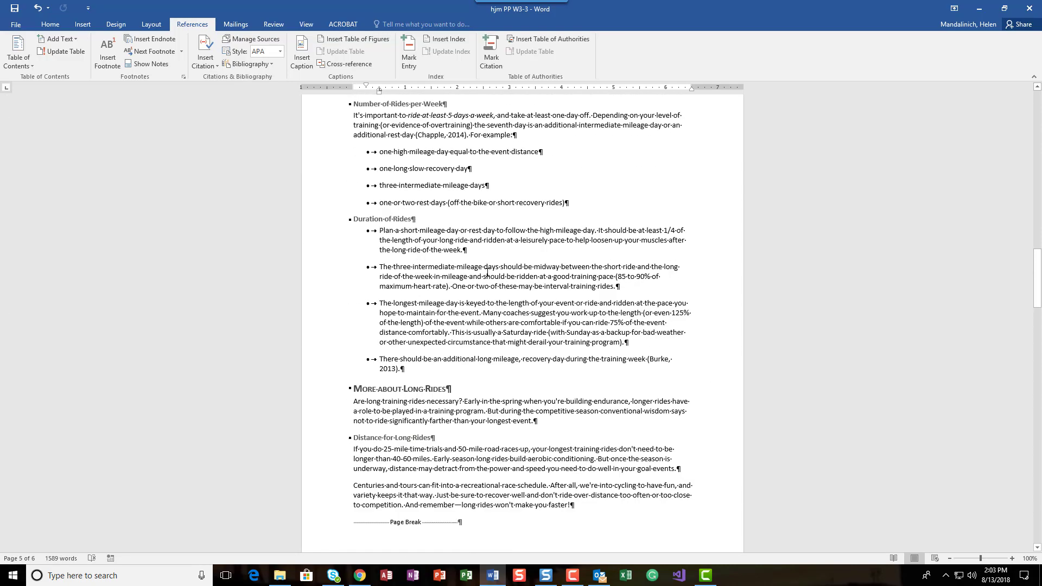
scroll(486, 271, "up", 20)
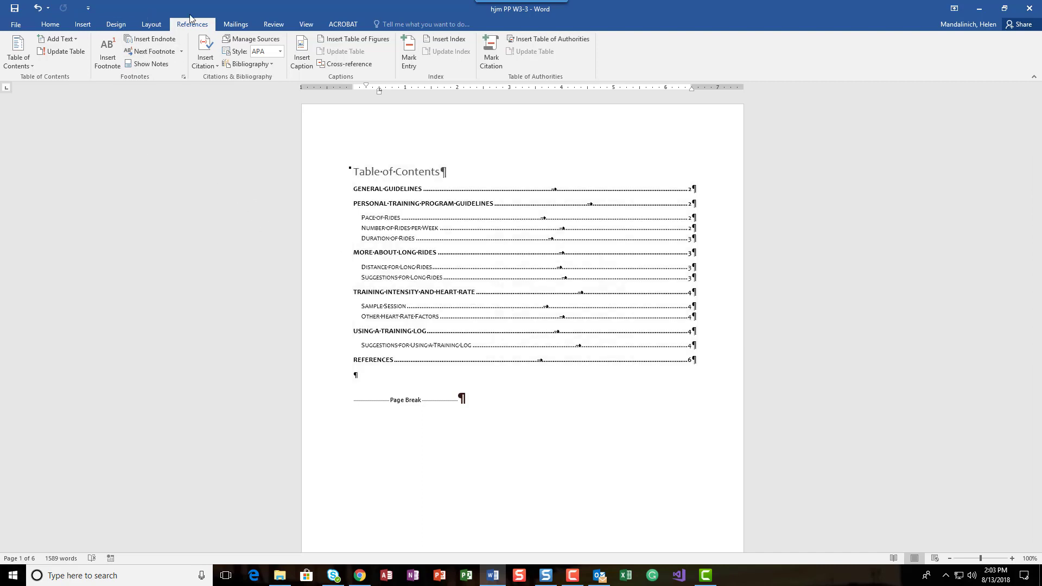
Update the entire table of contents so its page numbers reflect the new page breaks.
left_click(61, 52)
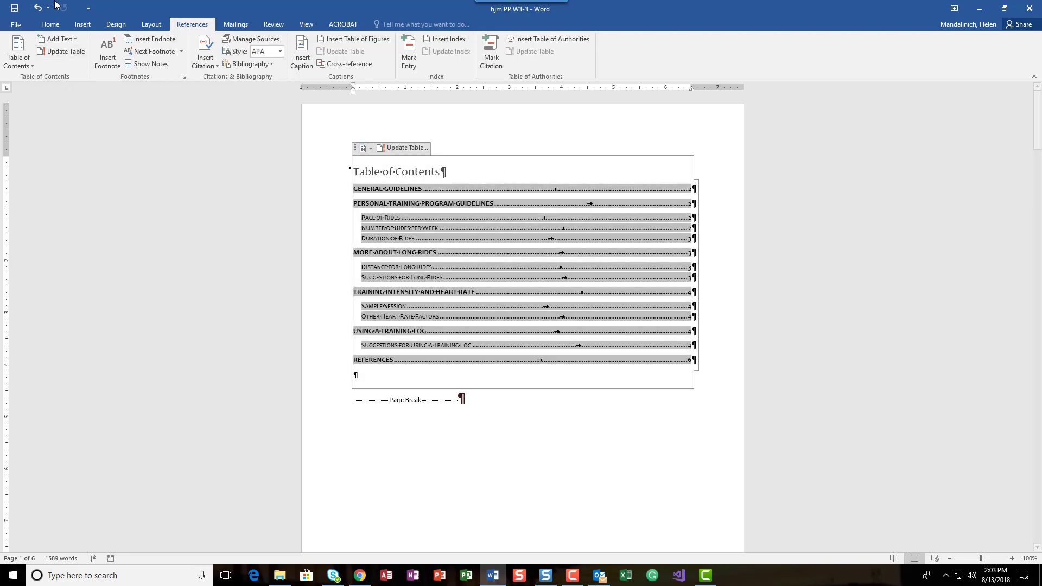
left_click(70, 53)
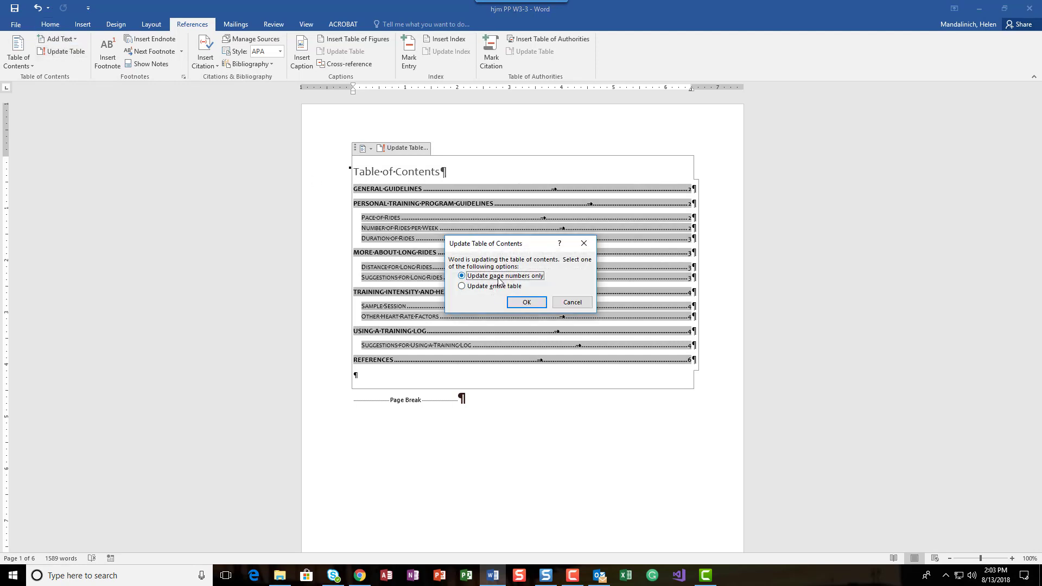
left_click(462, 287)
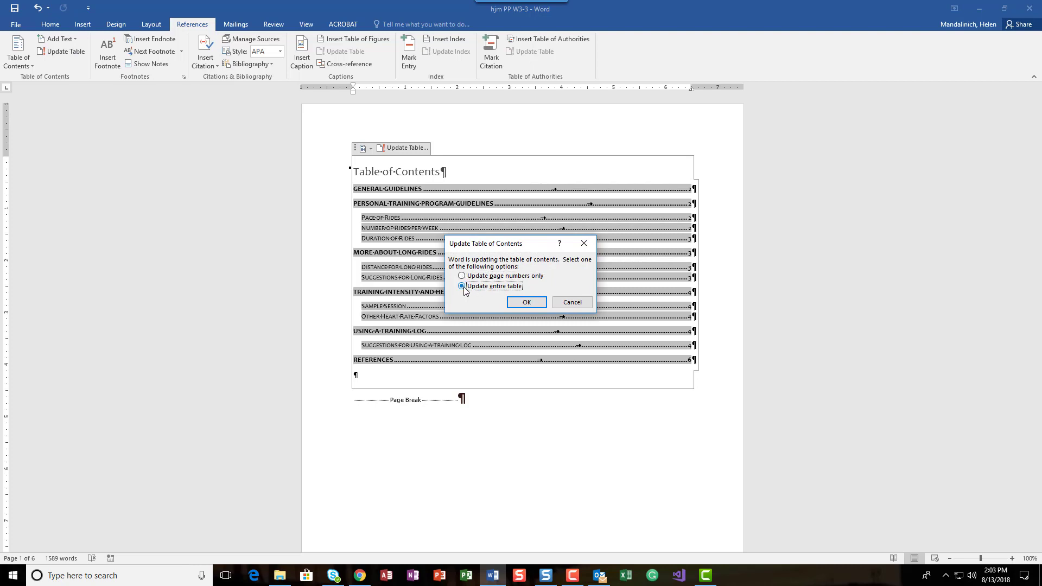
left_click(519, 304)
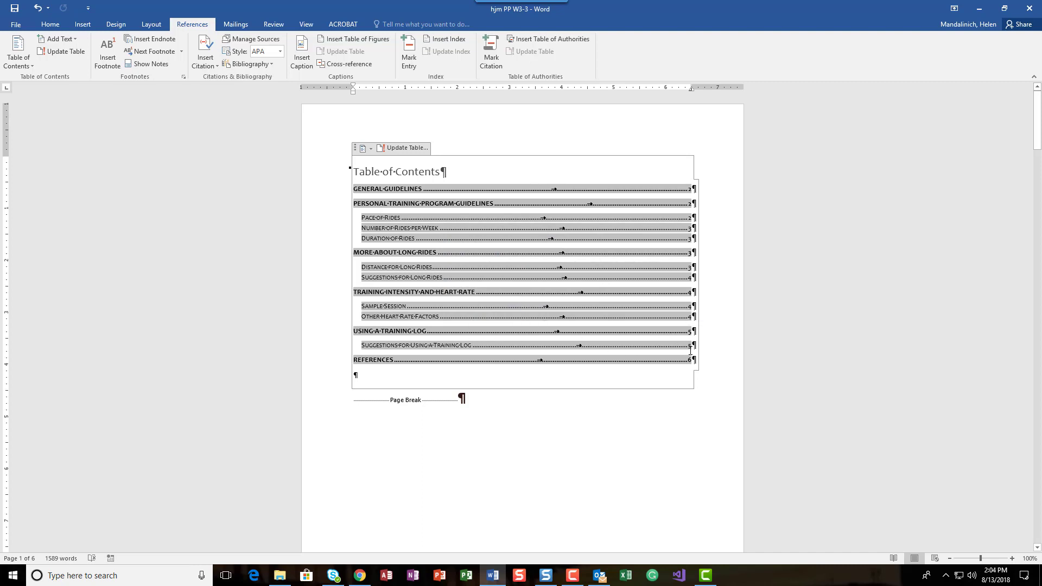
left_click(692, 346)
left_click(673, 399)
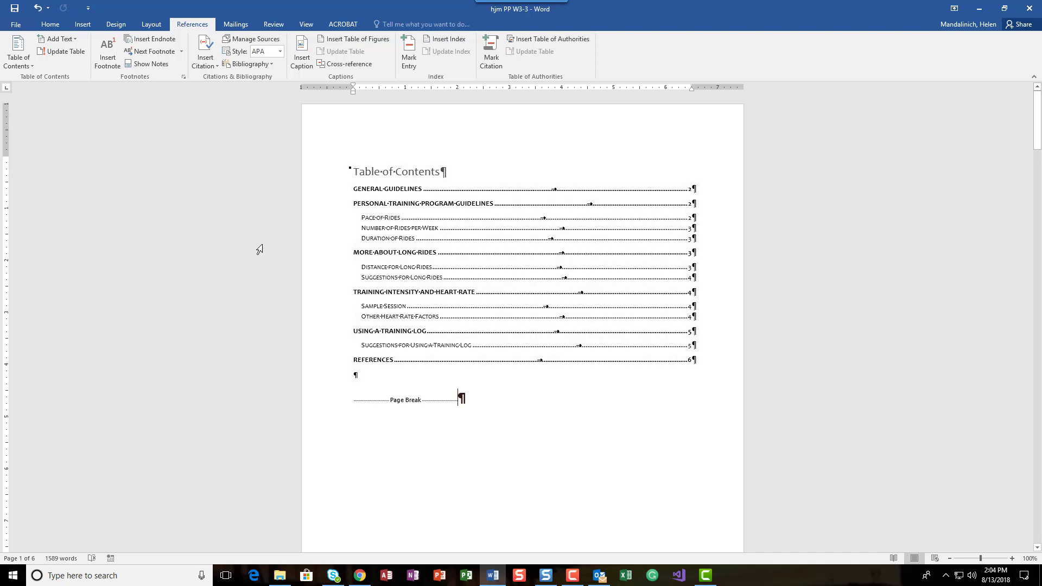
left_click(357, 171)
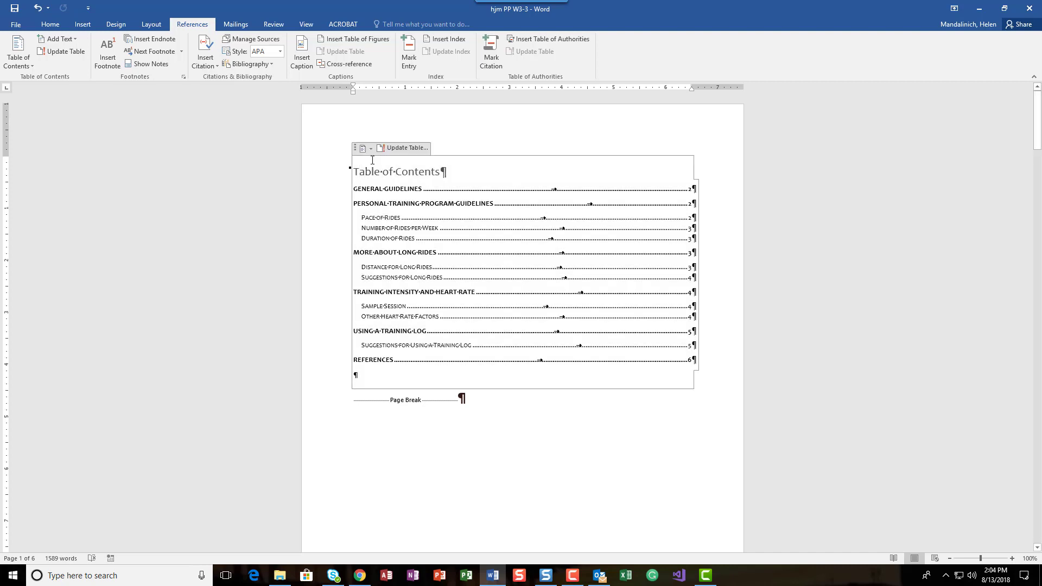
key("Right")
key("Right")
left_click(474, 423)
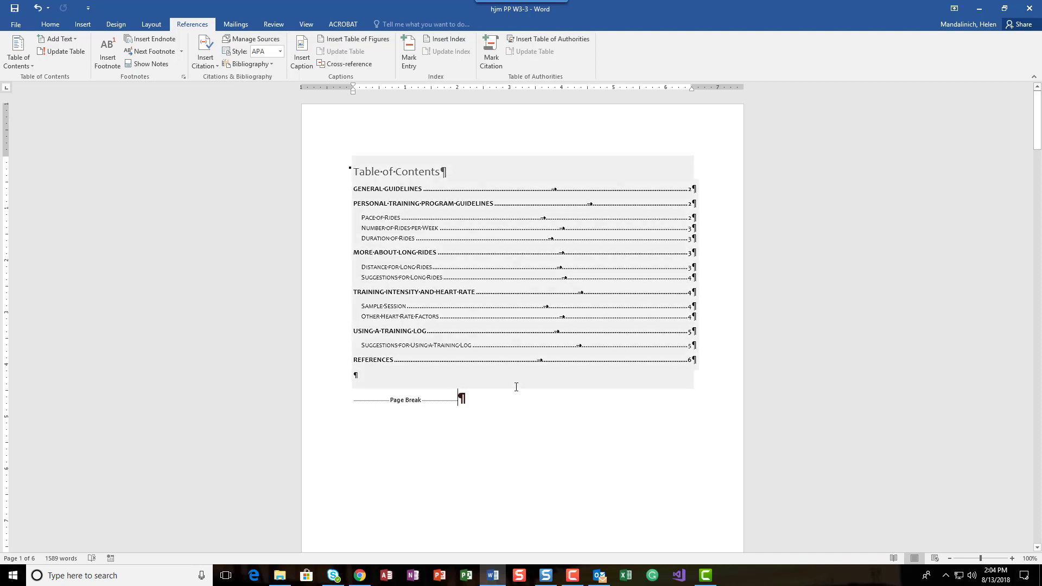
Select all the table of contents entries and change their font to Calibri.
left_click_drag(355, 173, 484, 373)
left_click(42, 27)
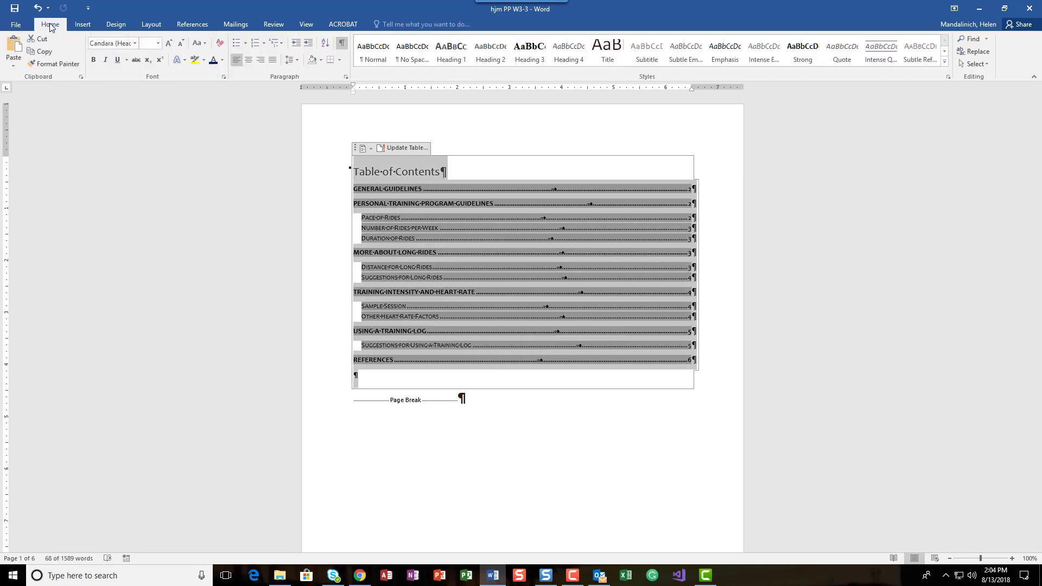
left_click(135, 43)
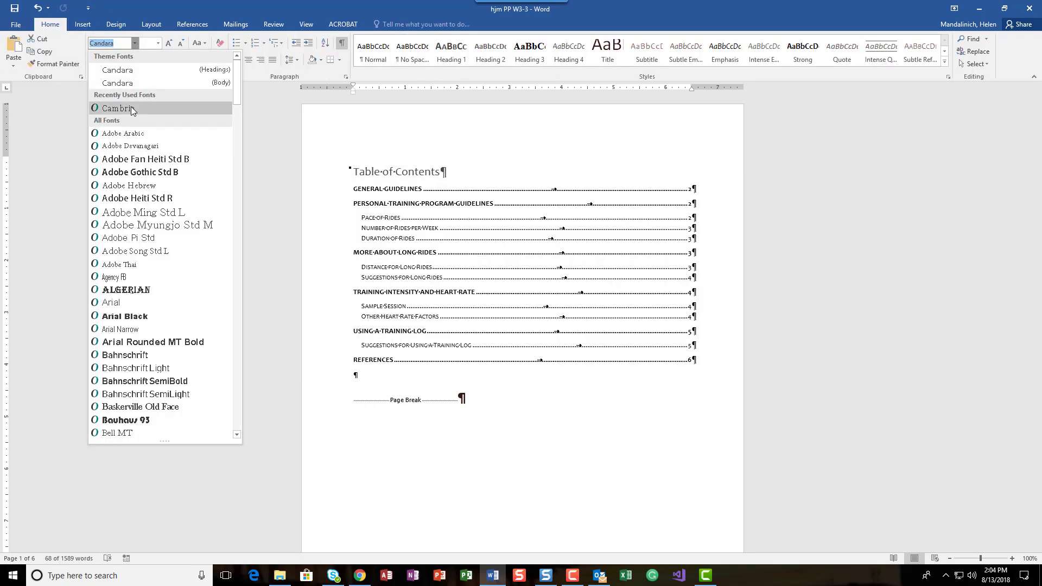
scroll(121, 226, "down", 10)
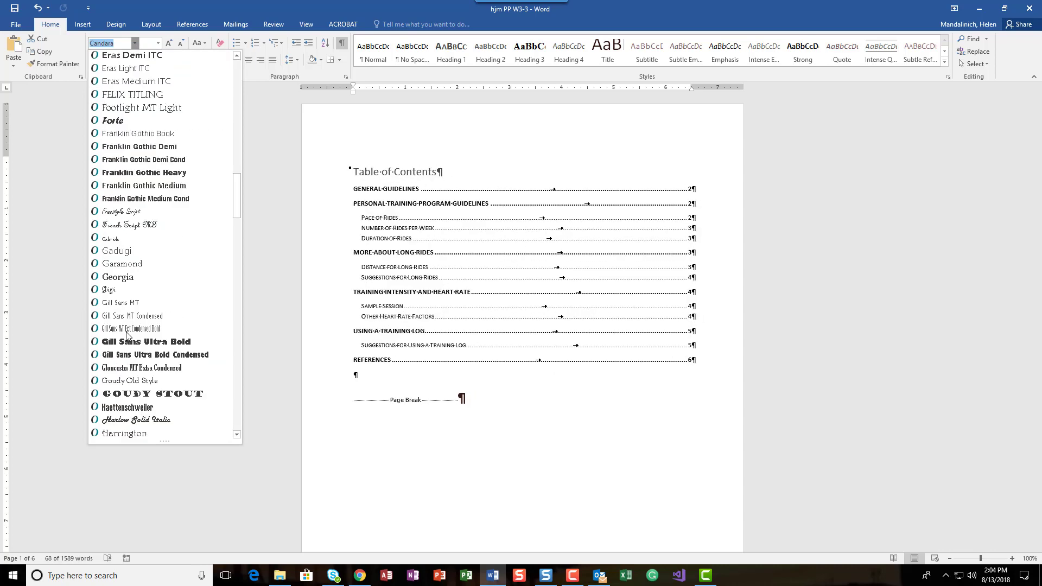
scroll(130, 333, "down", 2)
scroll(129, 334, "up", 2)
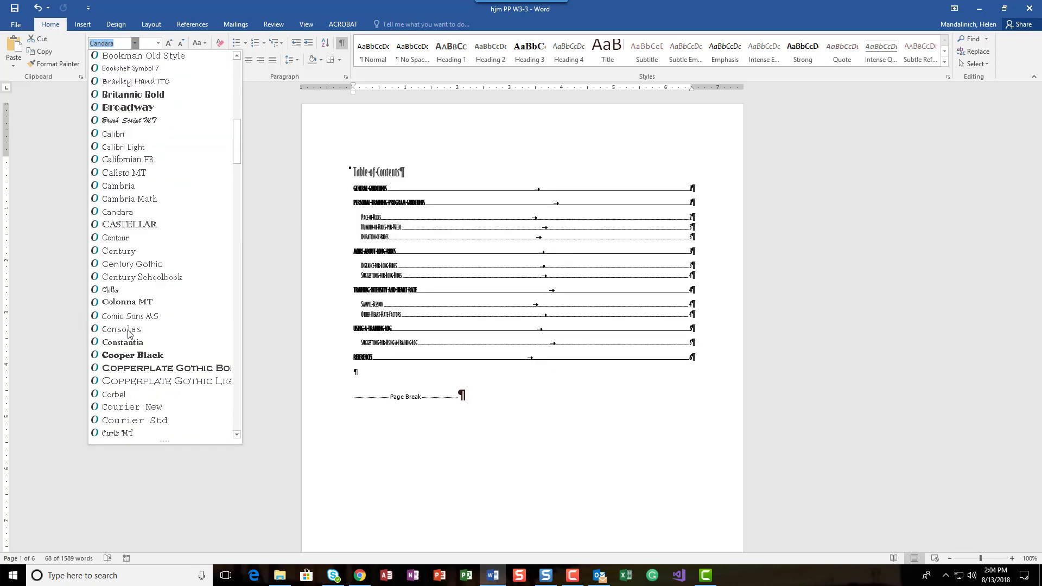
left_click(128, 136)
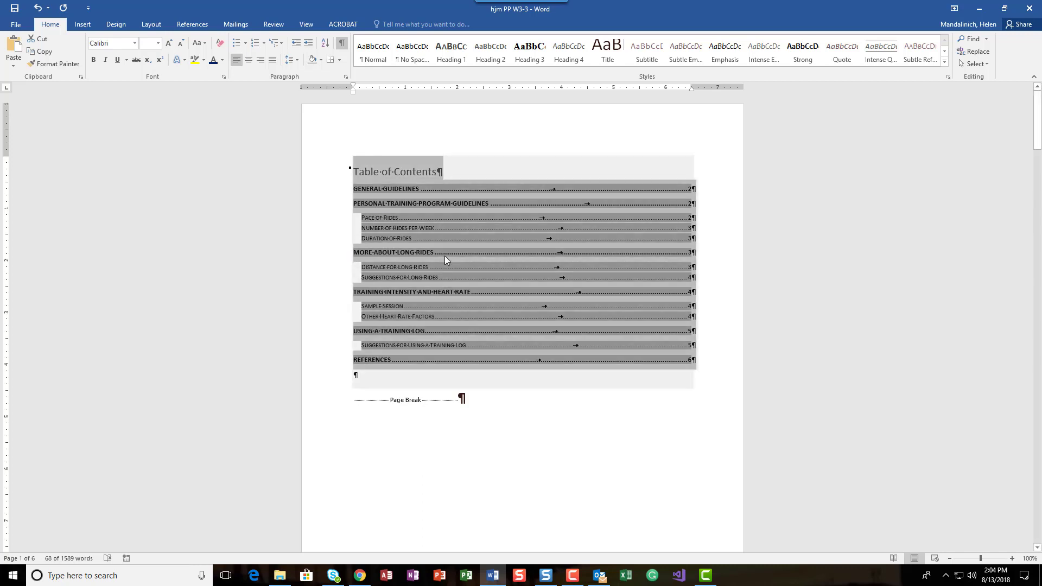
left_click(559, 442)
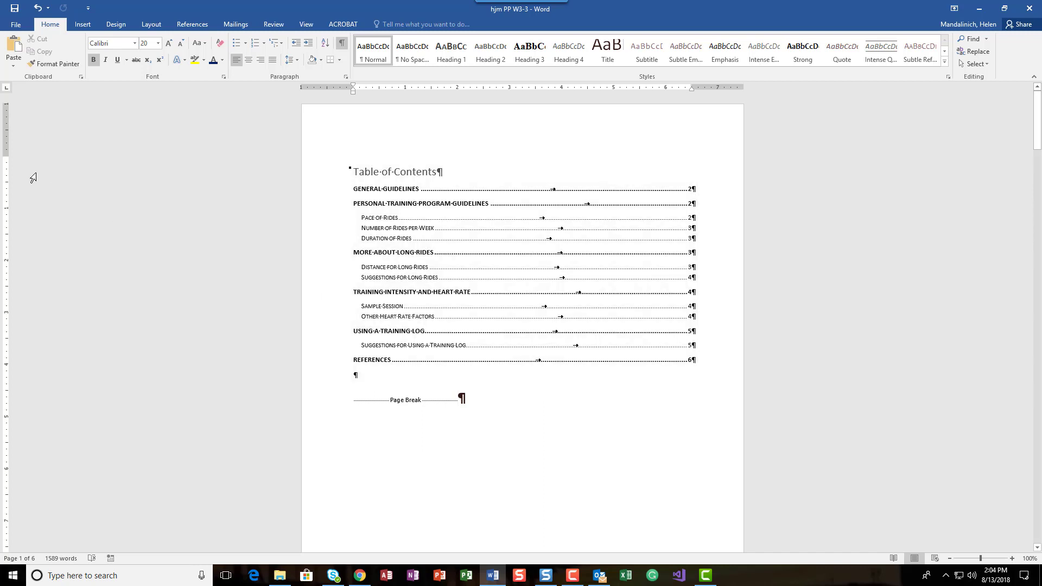
In the full Info properties list, enter Title 'Developing a Personal Training Program' and Company 'American River Cycling Club'.
left_click(15, 27)
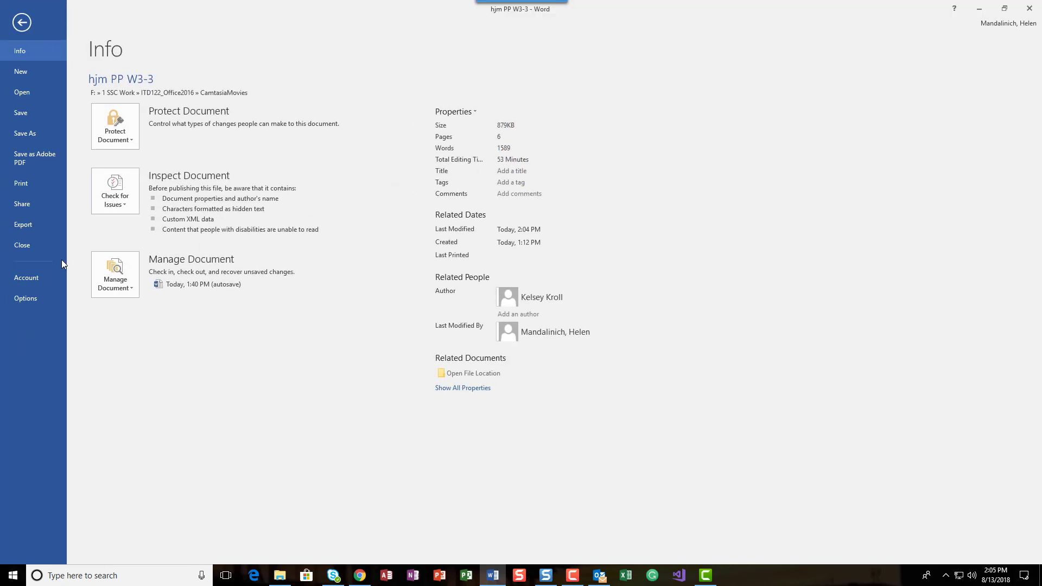
left_click(462, 387)
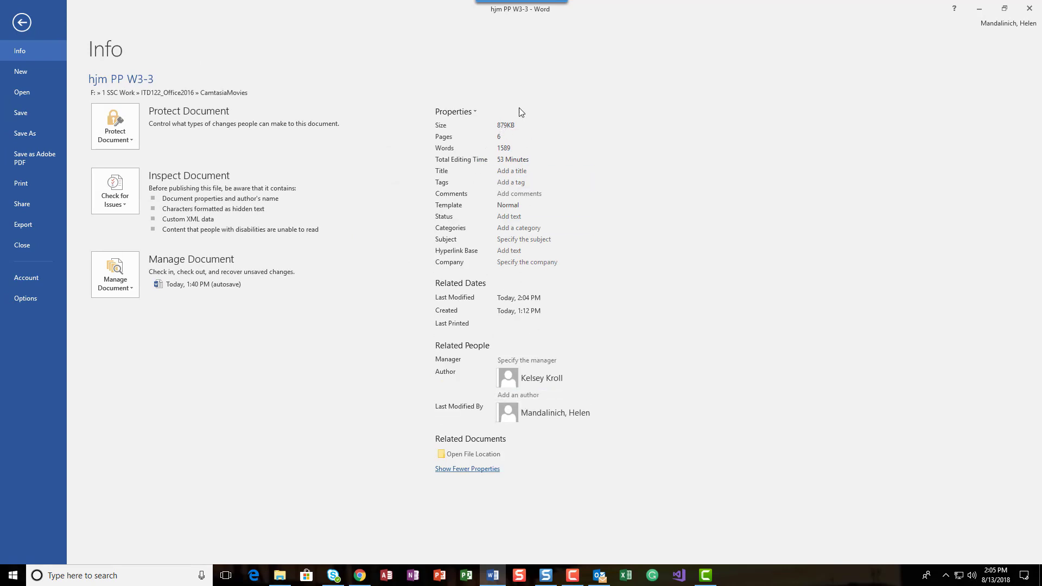
left_click(513, 171)
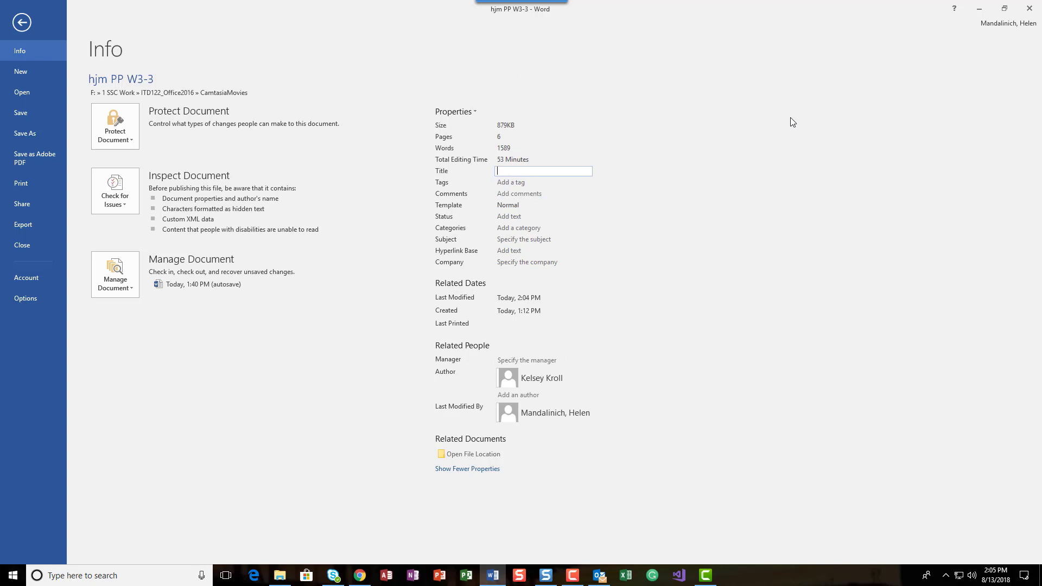
type("Developing")
type(" a Personal Training ")
type("Program")
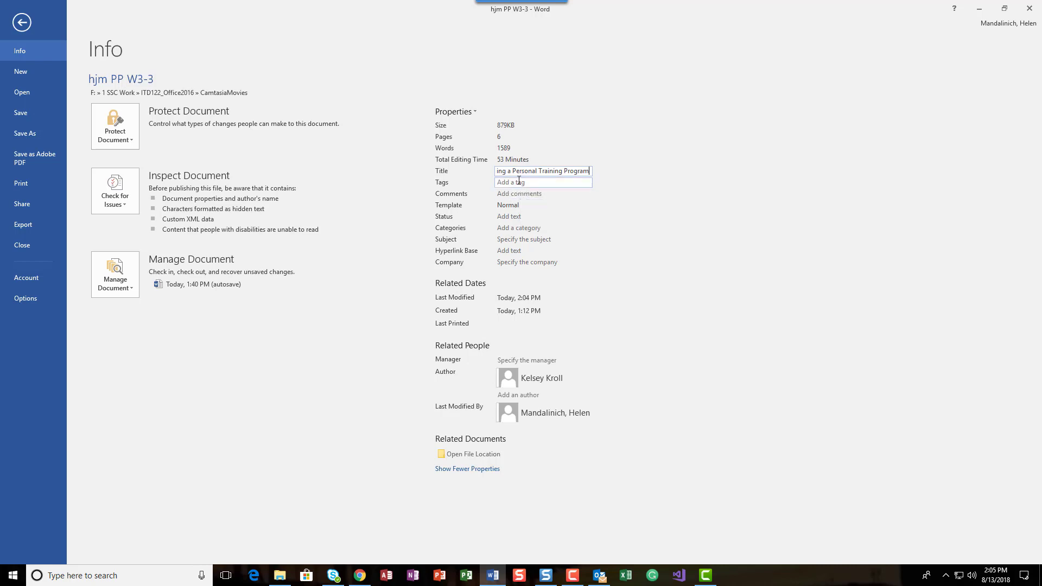
left_click(537, 262)
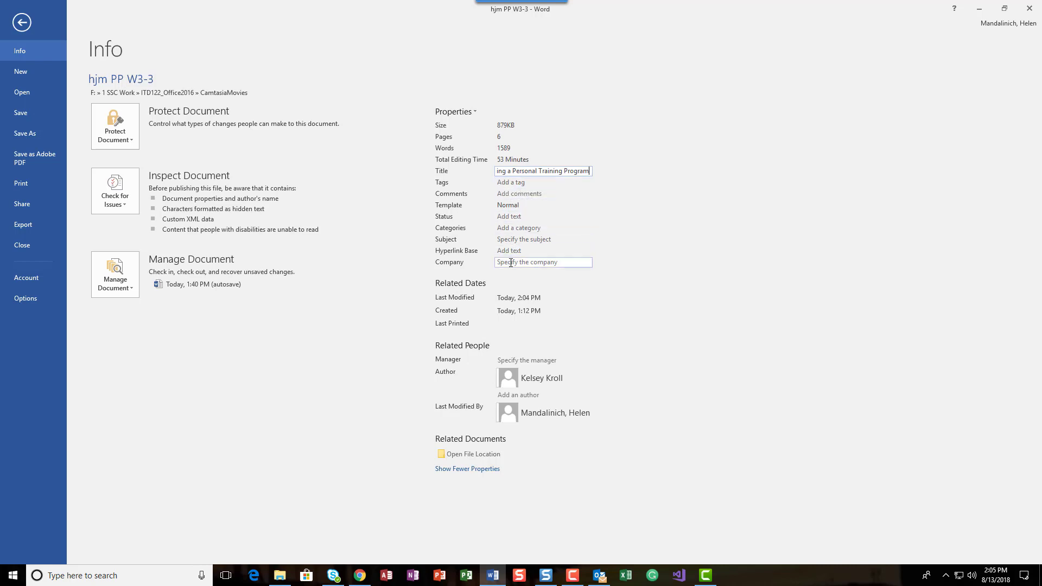
type("A")
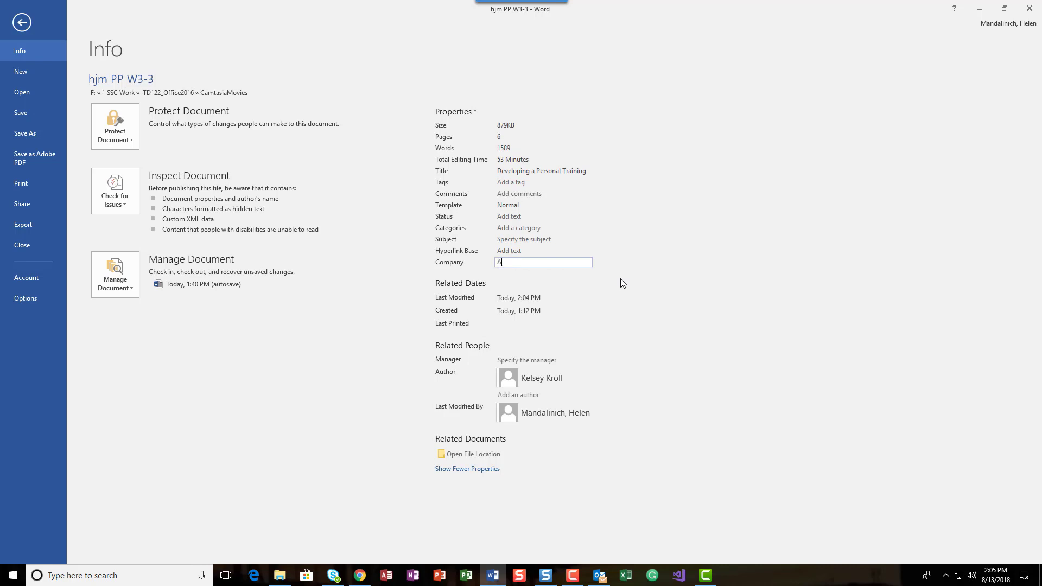
type("merican River Cycling Club")
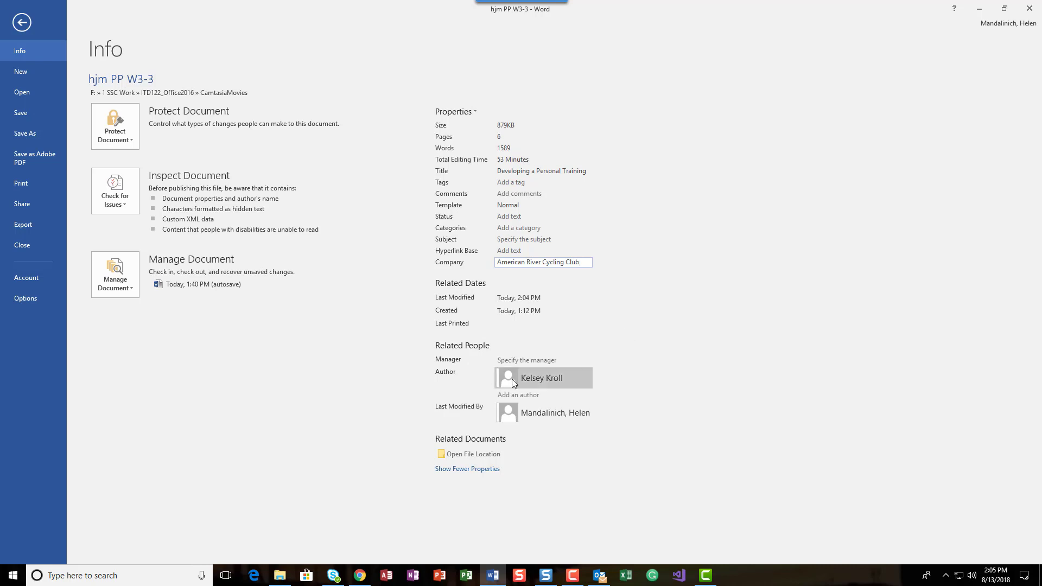
Enter the manager's full name in the Manager property.
left_click(504, 360)
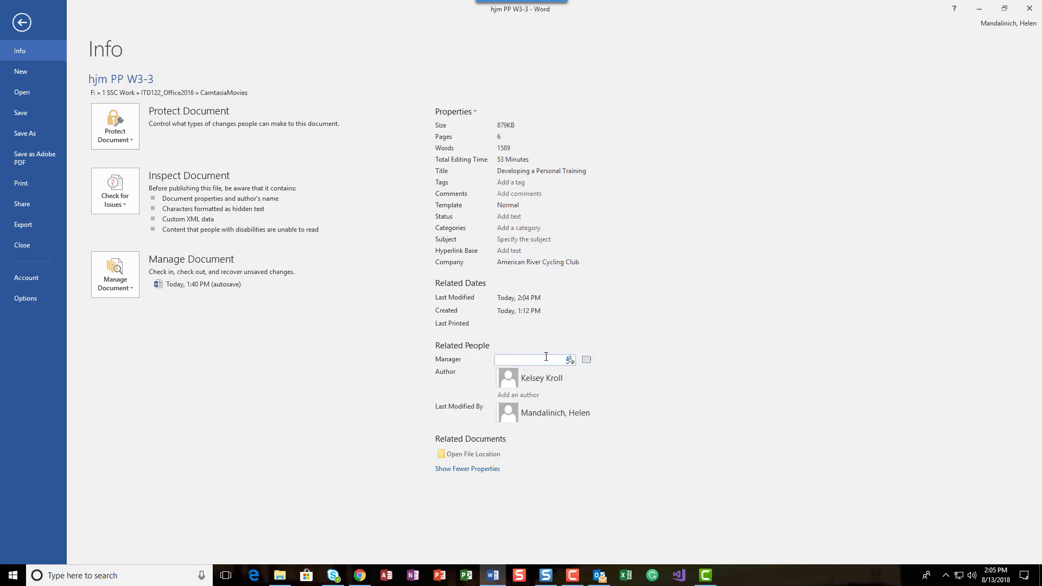
type("Oles")
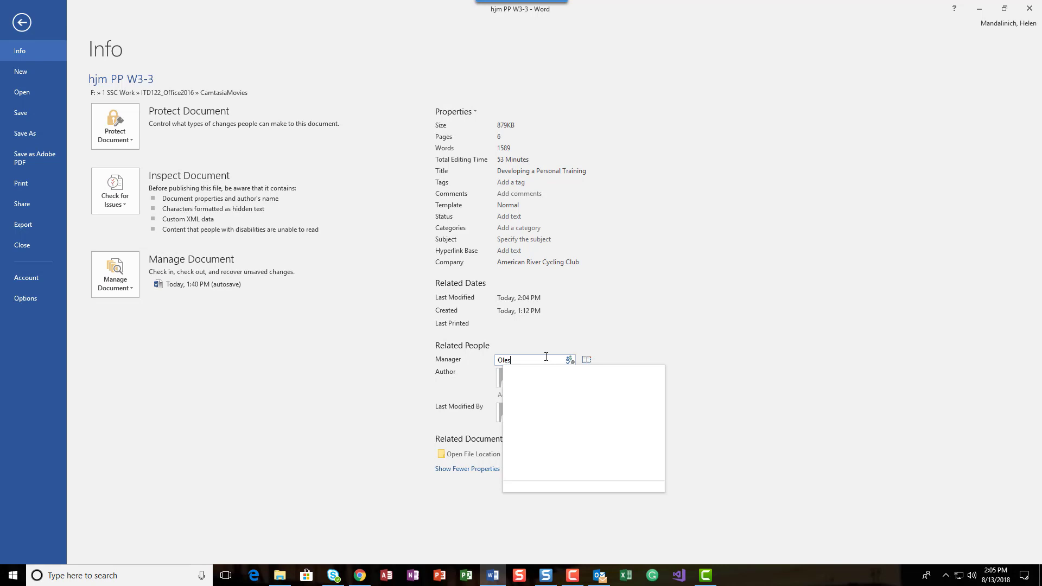
type("ia Soko")
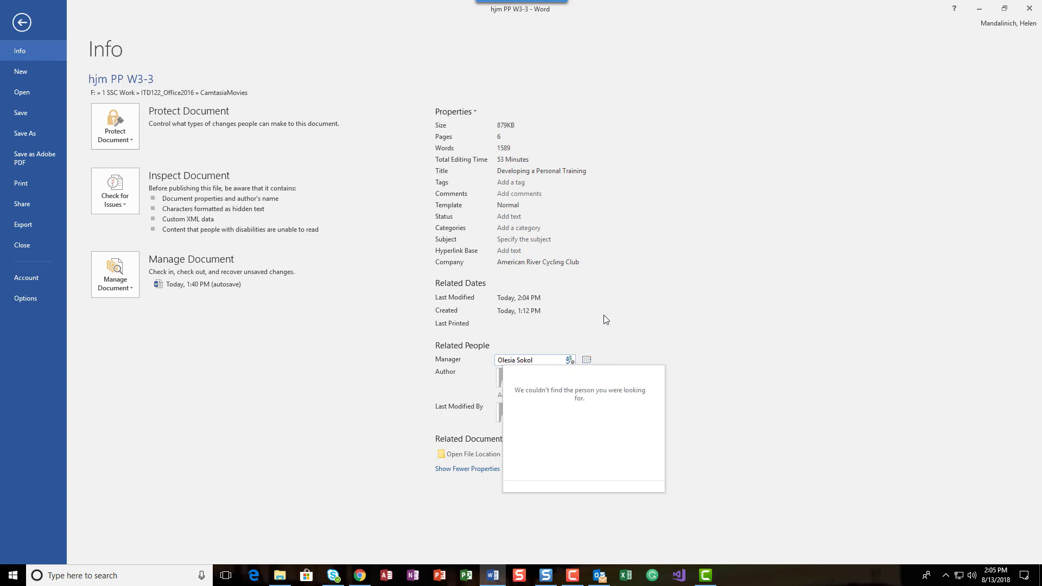
type("l")
left_click(486, 393)
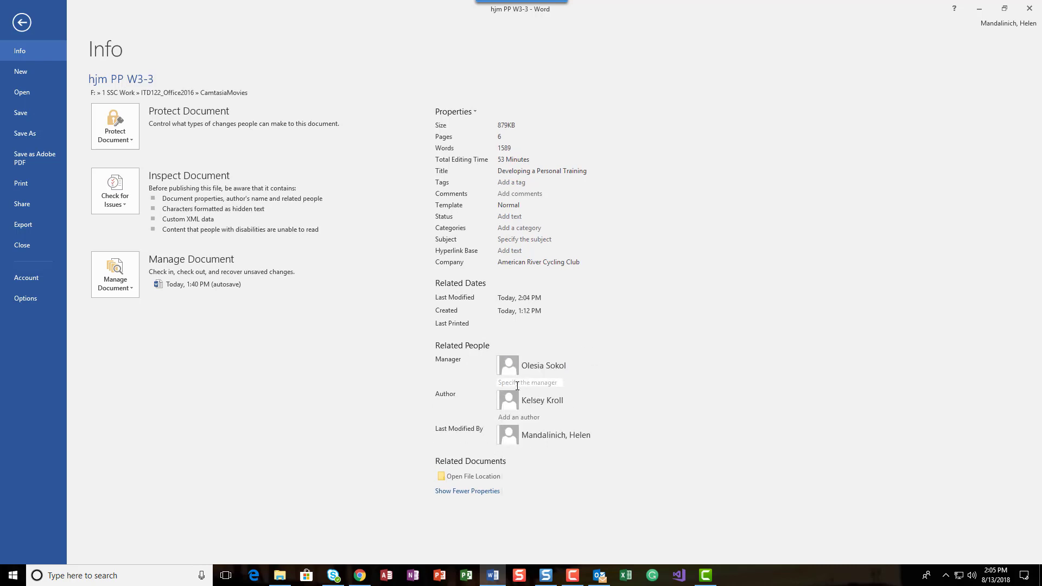
Remove the listed author from the document properties and save the document.
right_click(539, 402)
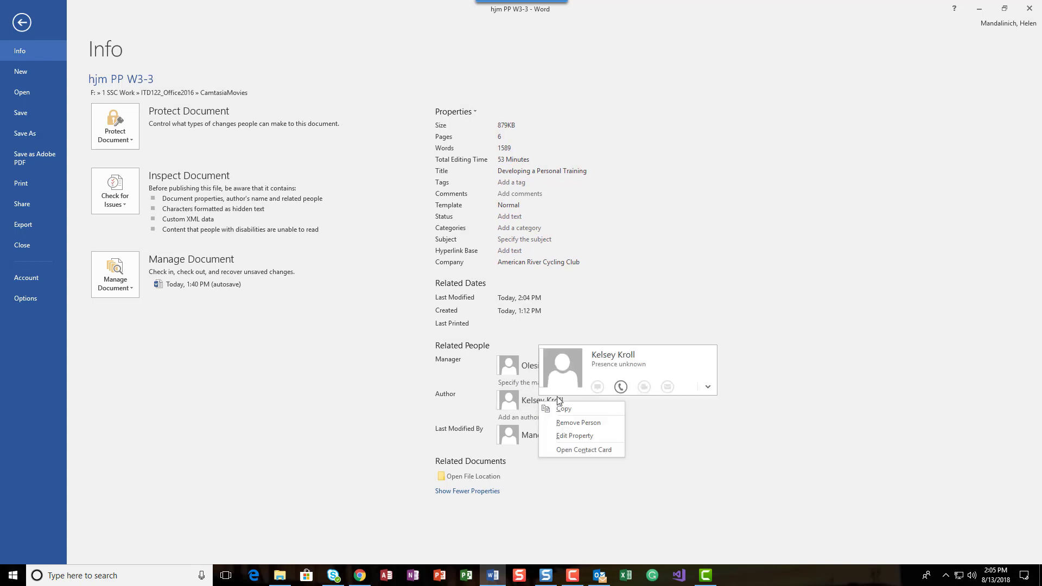
left_click(571, 423)
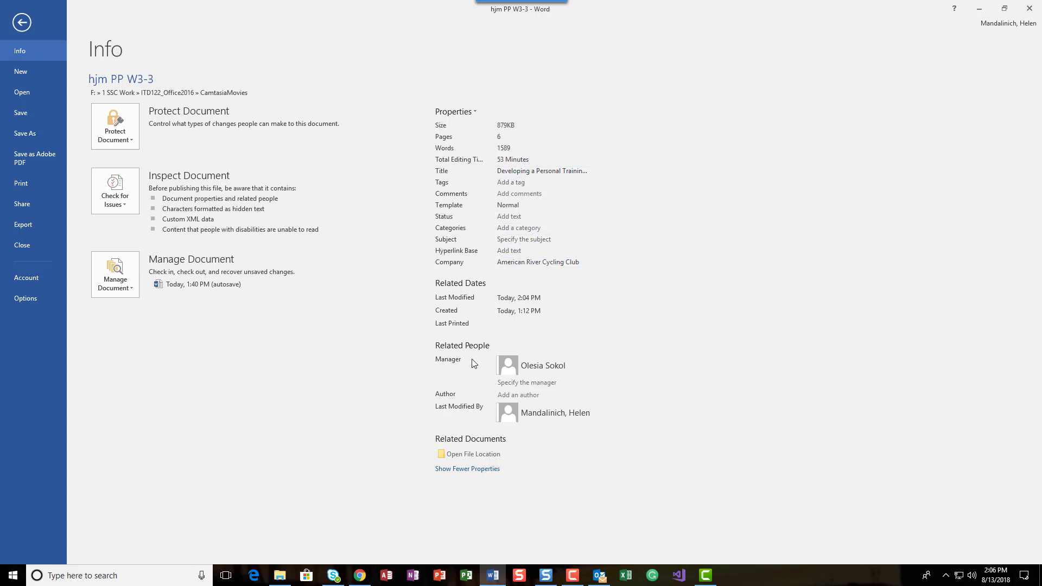
mouse_move(552, 370)
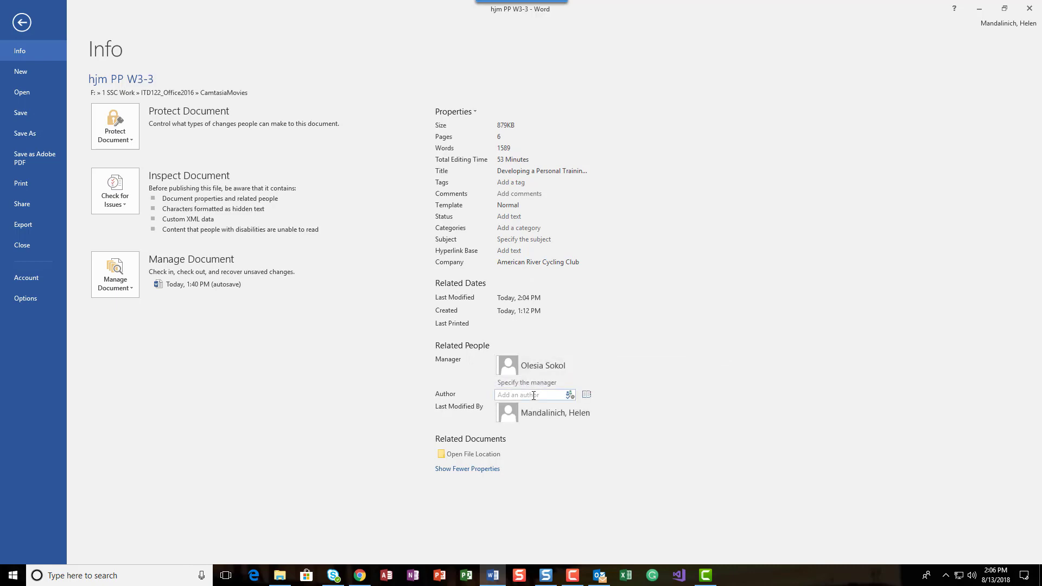
left_click(20, 113)
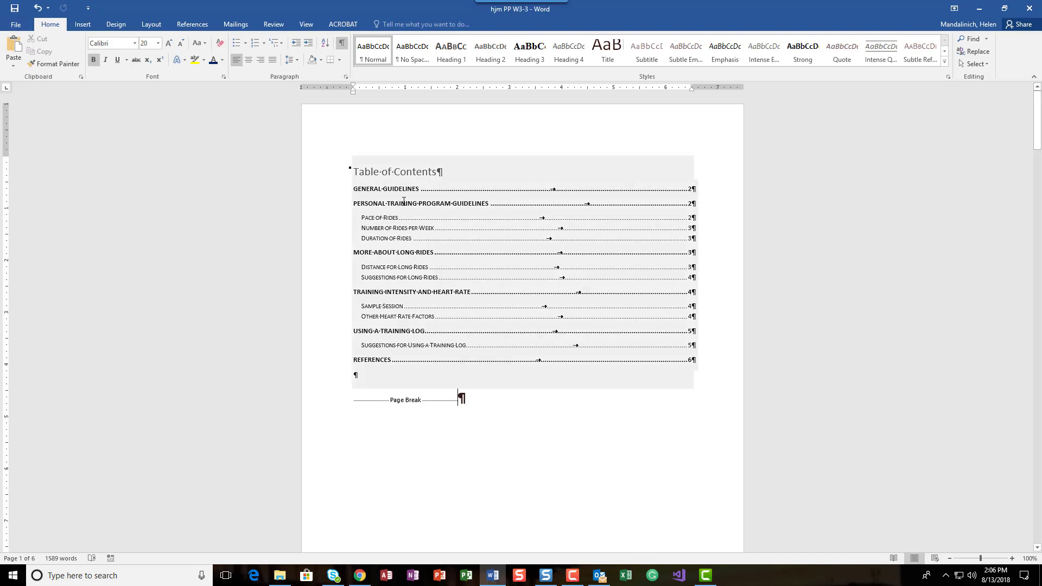